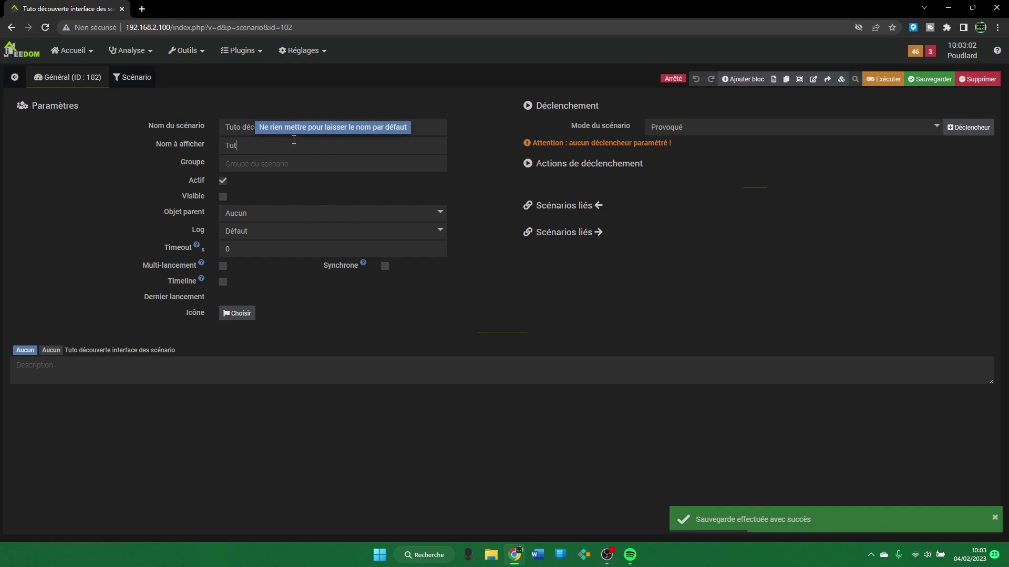
- Set the scenario's display name to "Tuto decouverte" and assign it to the group "1 - TUTO"
text(o decouverte)
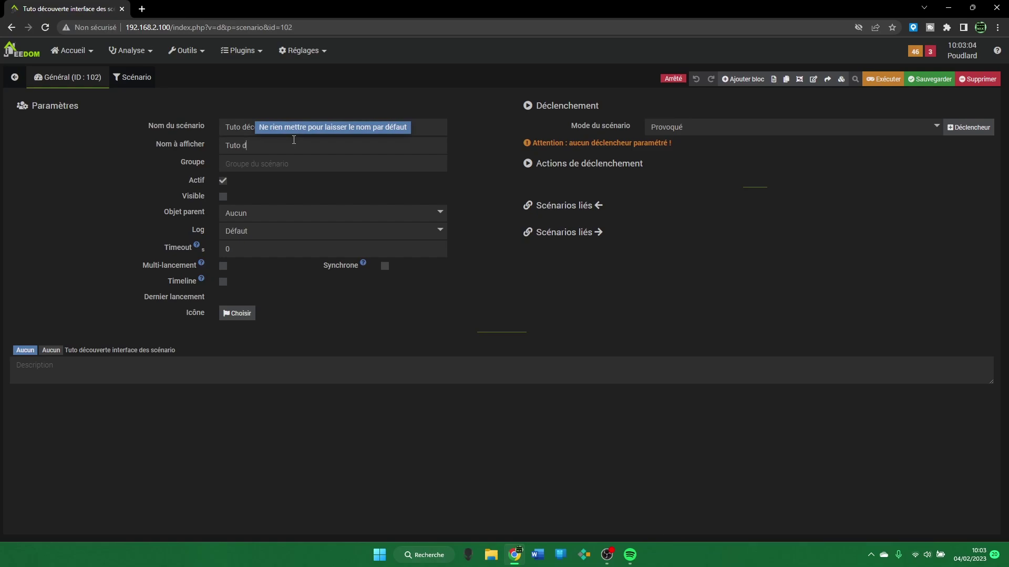
key(Tab)
text(tuto)
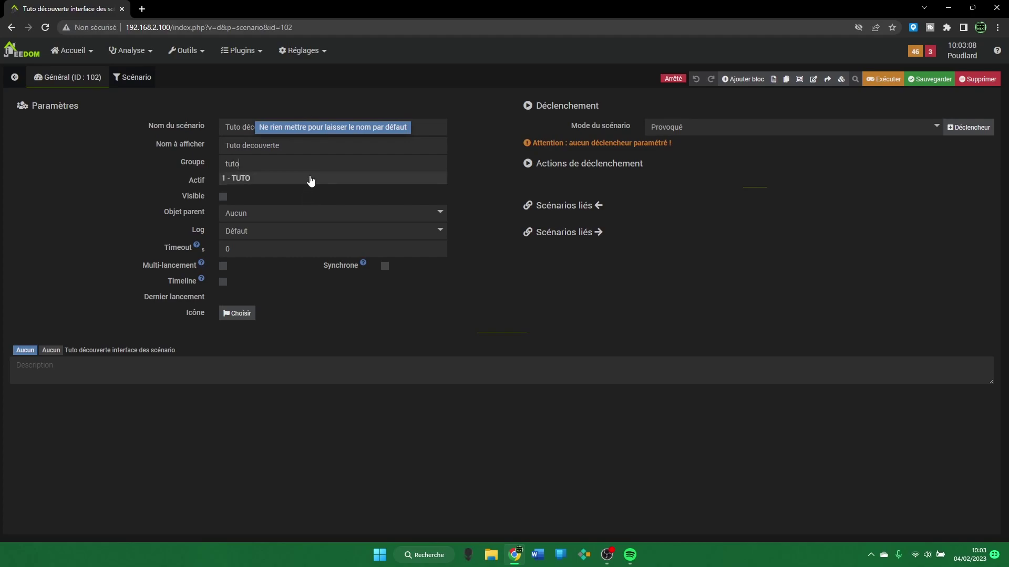
click(310, 179)
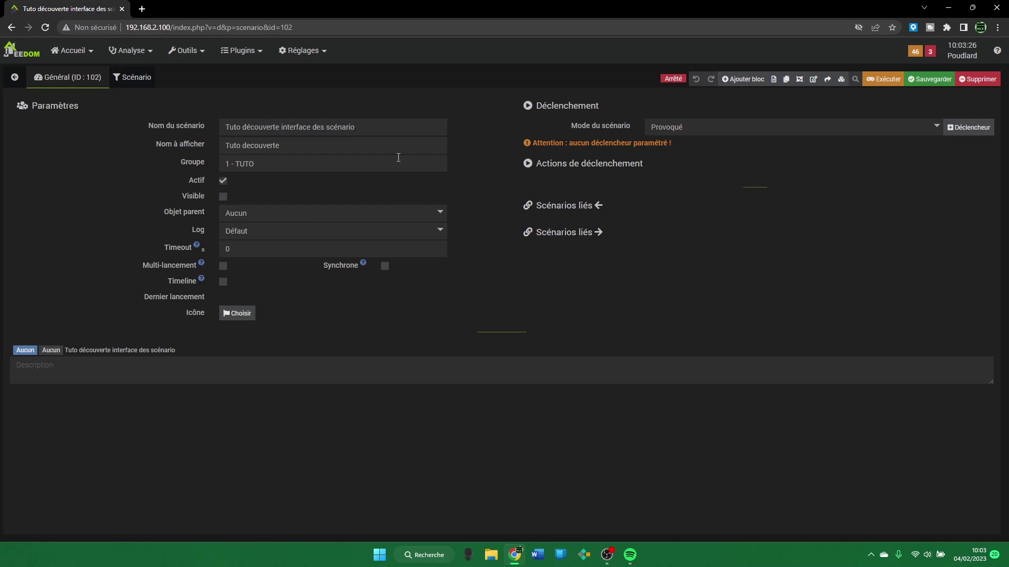
- Keep the scenario active, make it visible, set its parent object to Garage, and save it
click(224, 181)
click(223, 182)
click(253, 213)
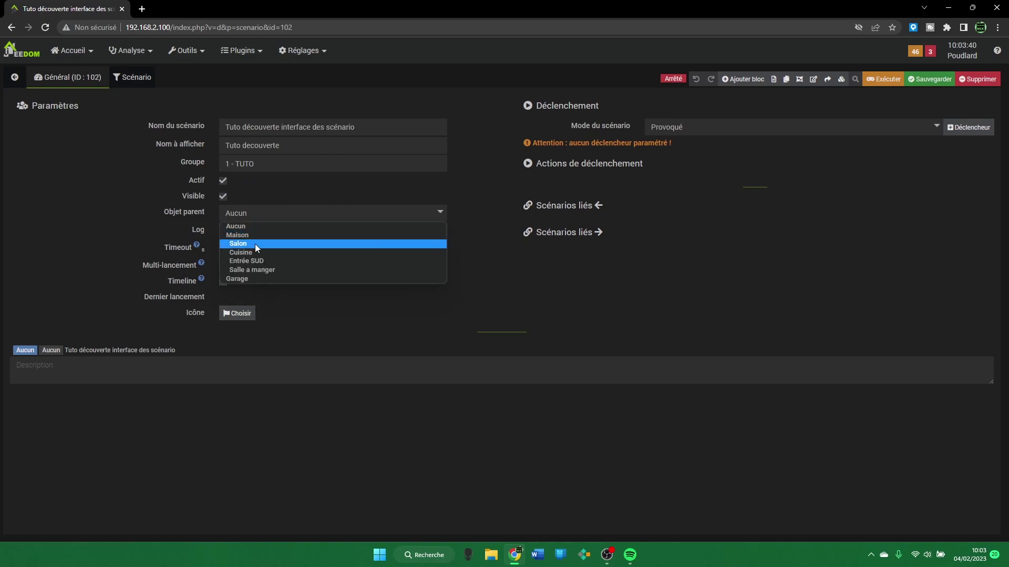
click(256, 280)
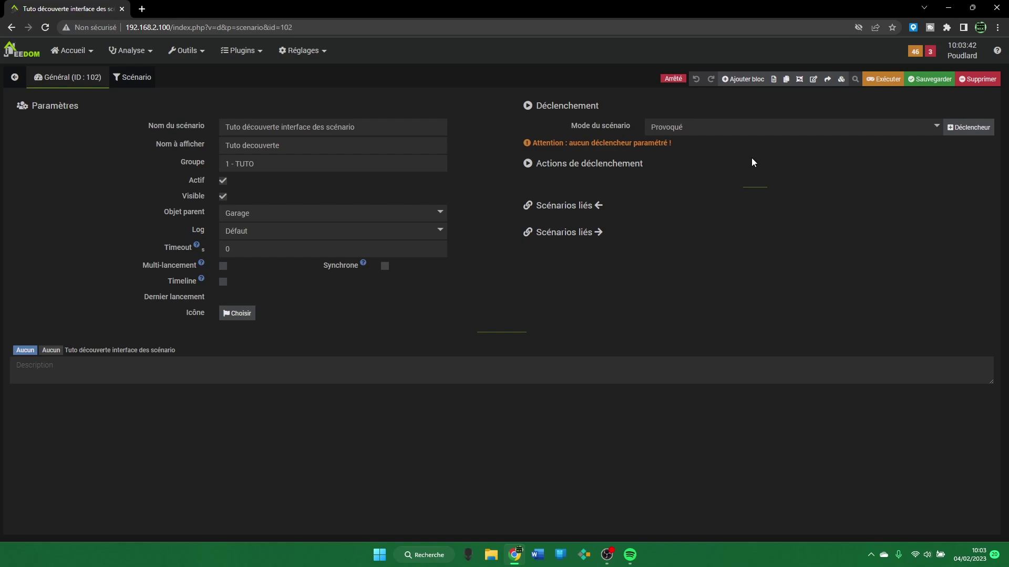
click(927, 80)
- Open the Garage dashboard in a new browser tab and switch to it
mouse_move(74, 52)
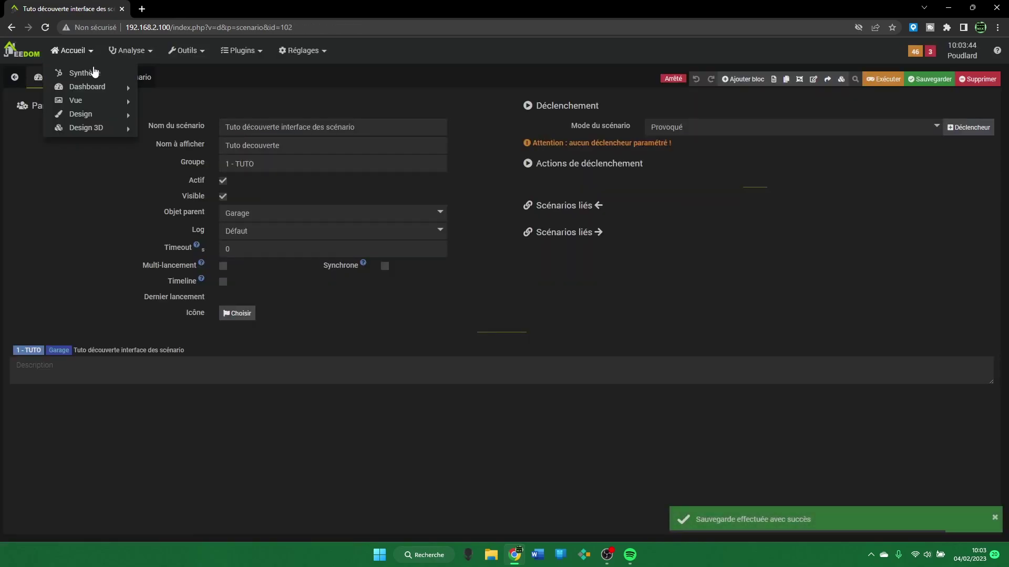
mouse_move(108, 87)
right_click(173, 156)
click(210, 160)
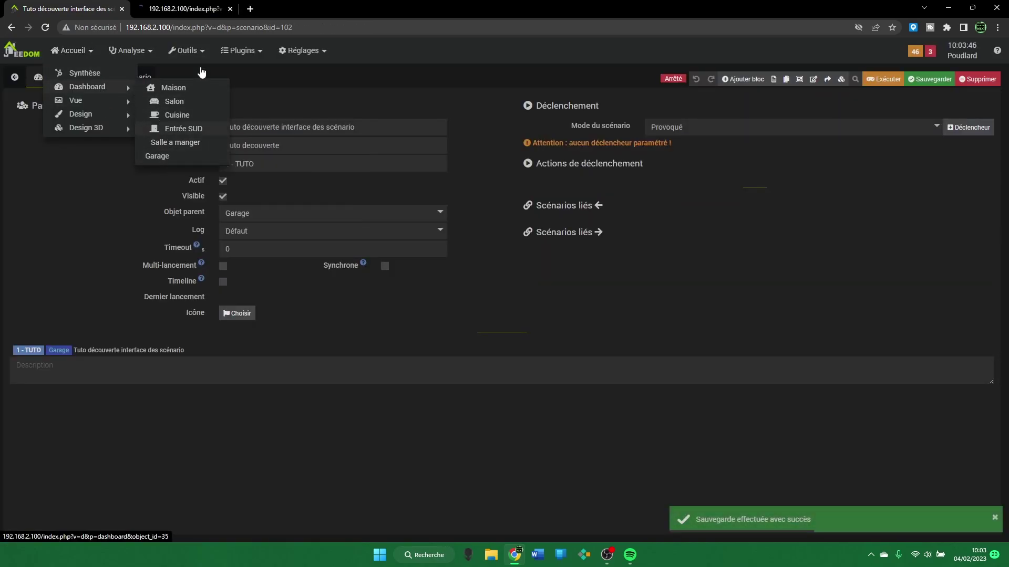
click(173, 8)
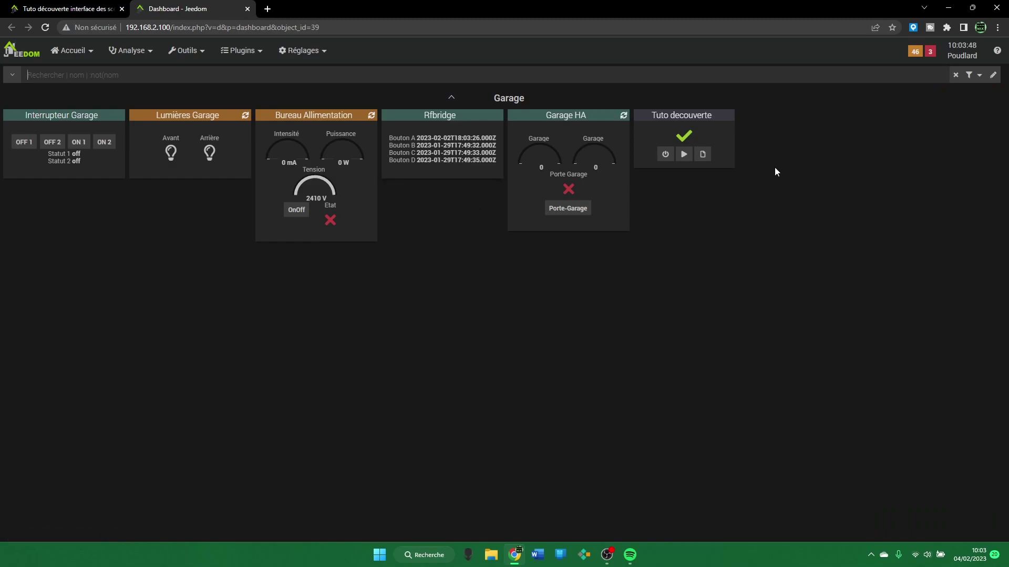
- Run the Tuto decouverte scenario from its dashboard widget, and view its execution log
click(684, 154)
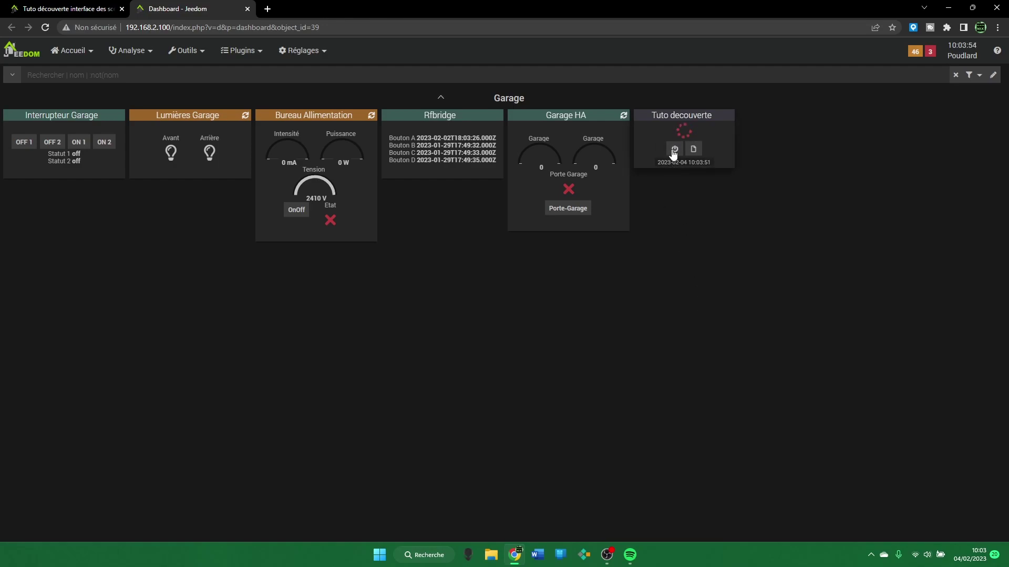
click(693, 149)
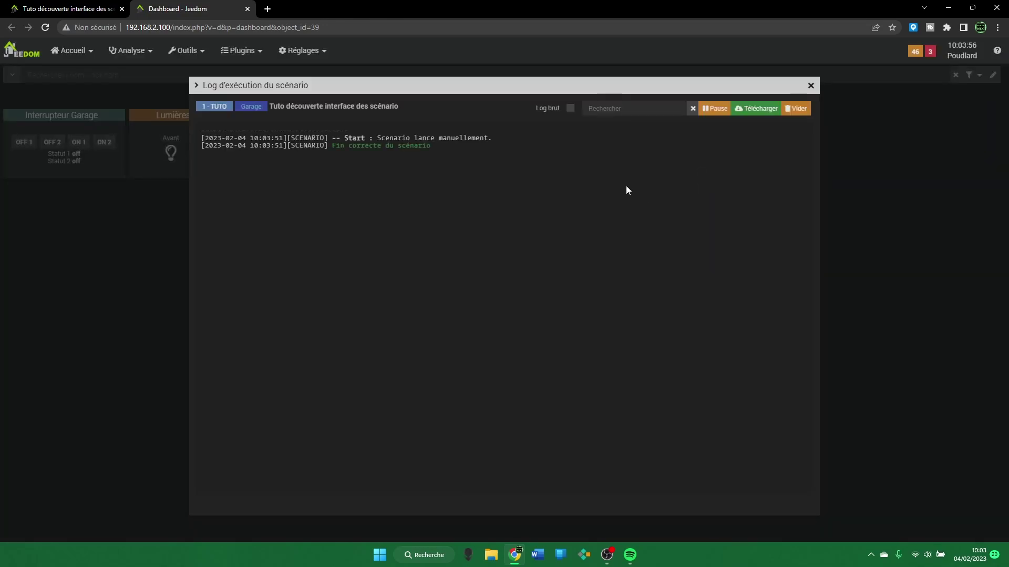
click(811, 85)
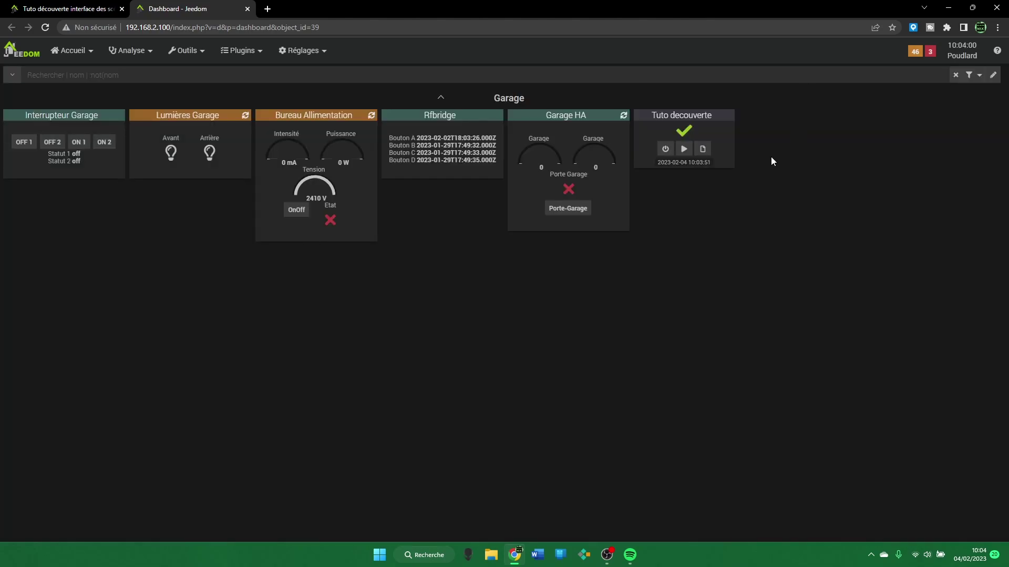
- Return to the scenario settings, review the log modes while keeping Défaut, and view the scenario's execution log
click(93, 10)
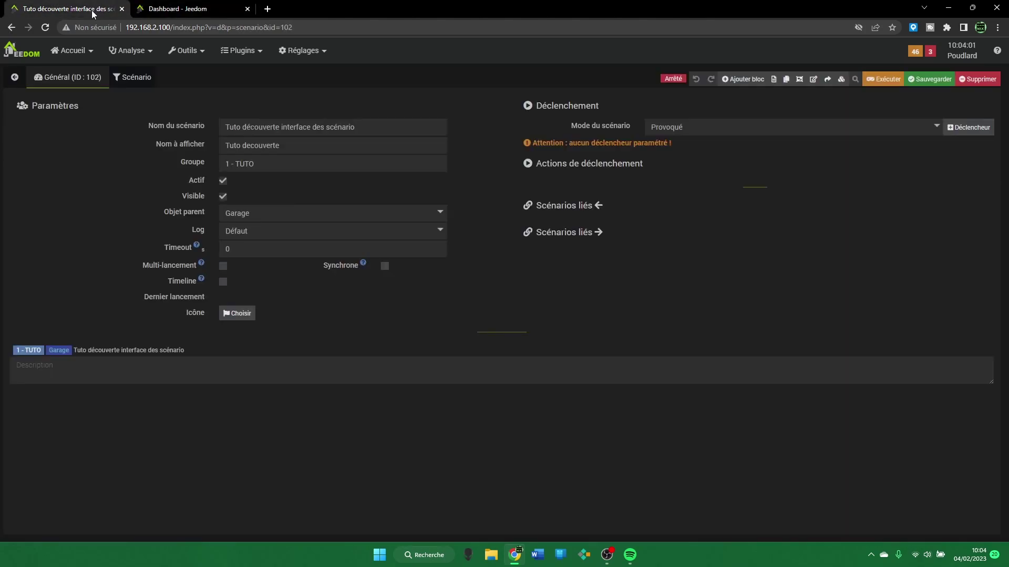
click(349, 231)
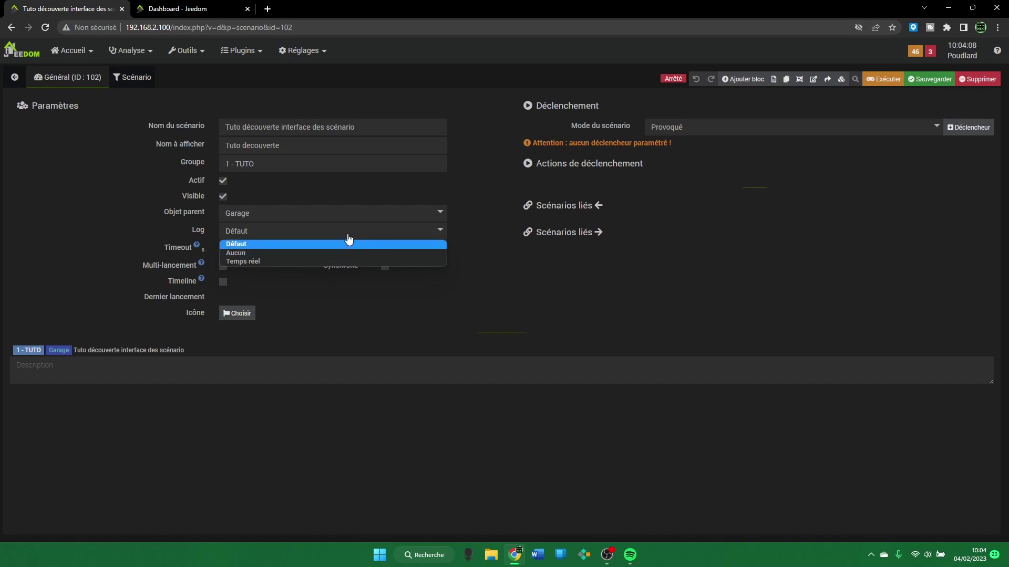
click(346, 243)
right_click(348, 234)
click(332, 232)
click(699, 248)
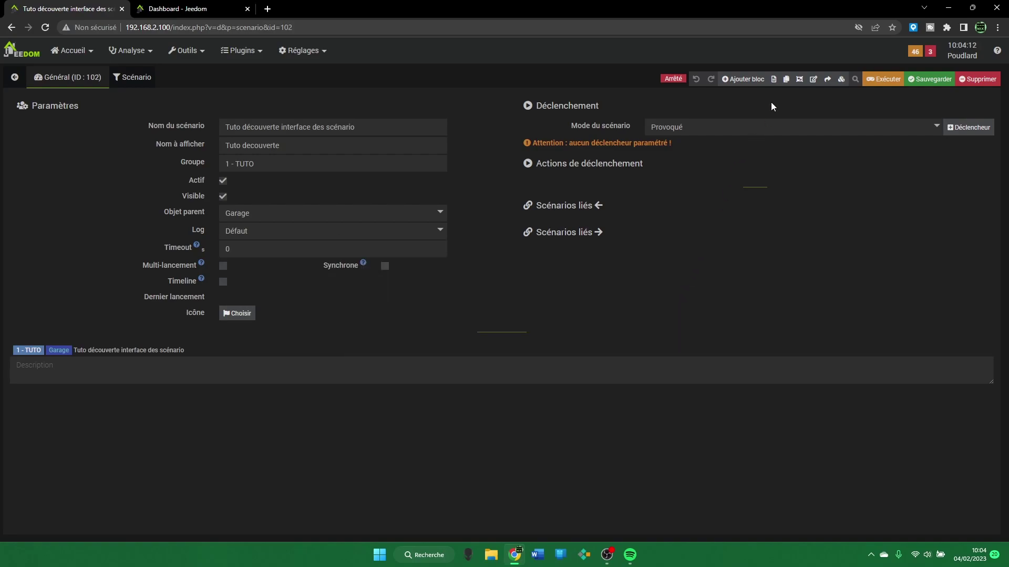
click(774, 80)
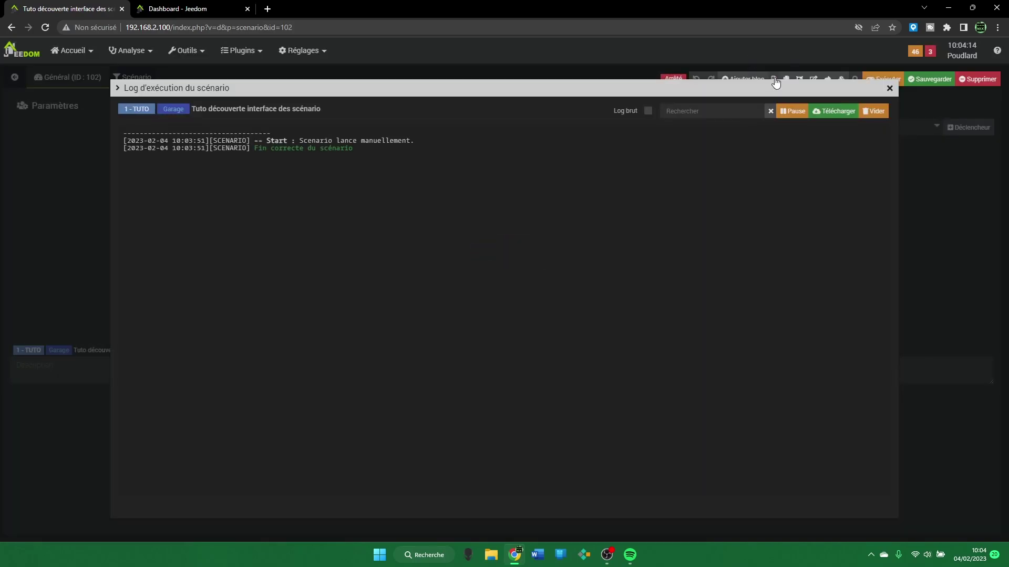
click(889, 88)
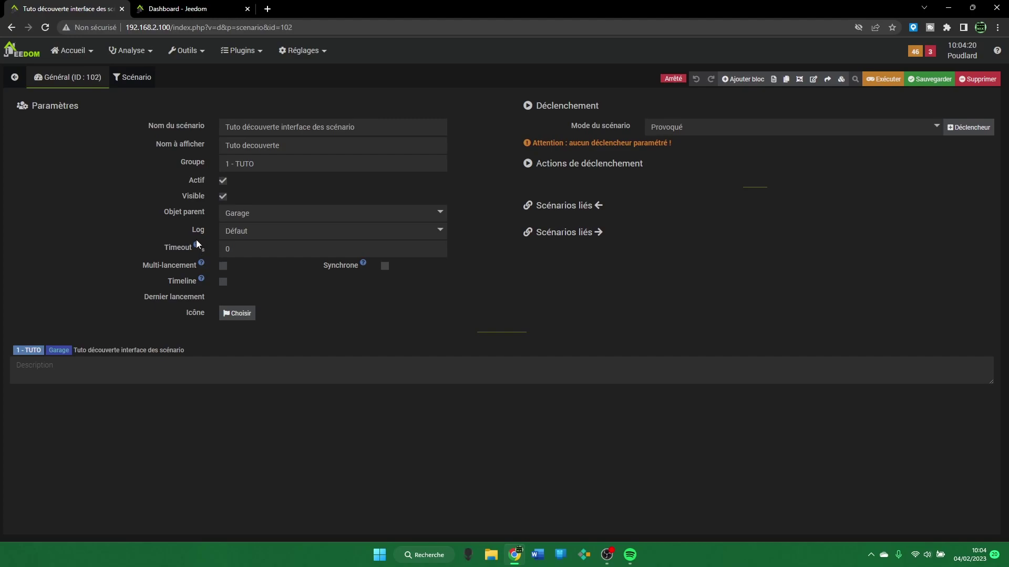
- Read the help for the Timeout and Multi-lancement settings, and open the Timeline analysis page
mouse_move(197, 248)
mouse_move(202, 266)
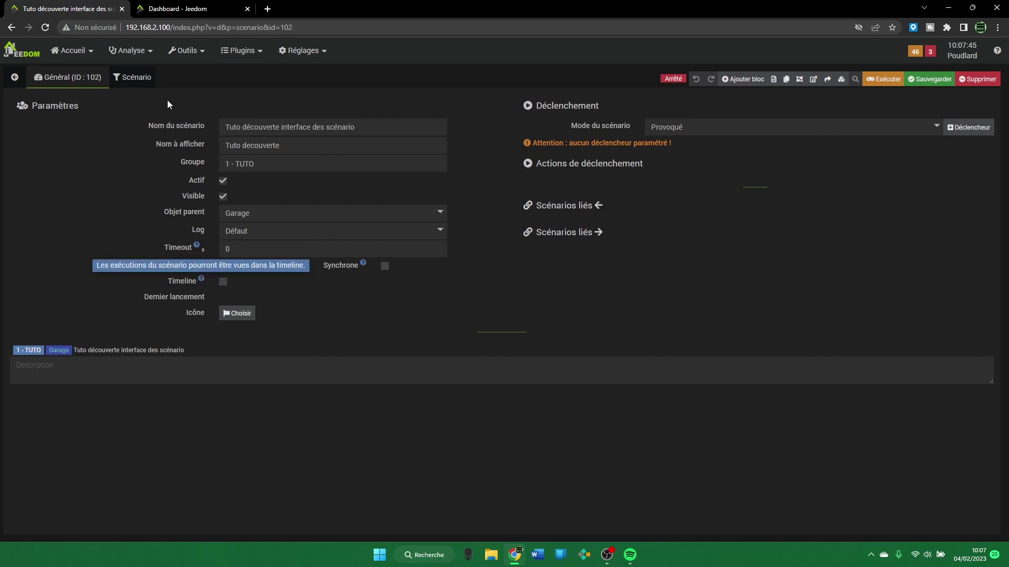
click(142, 53)
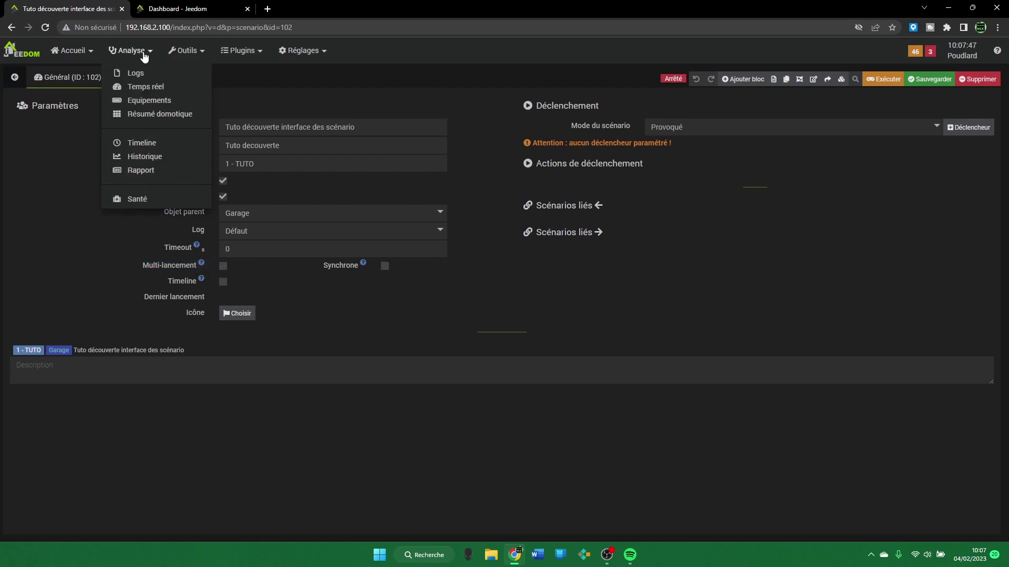
click(151, 143)
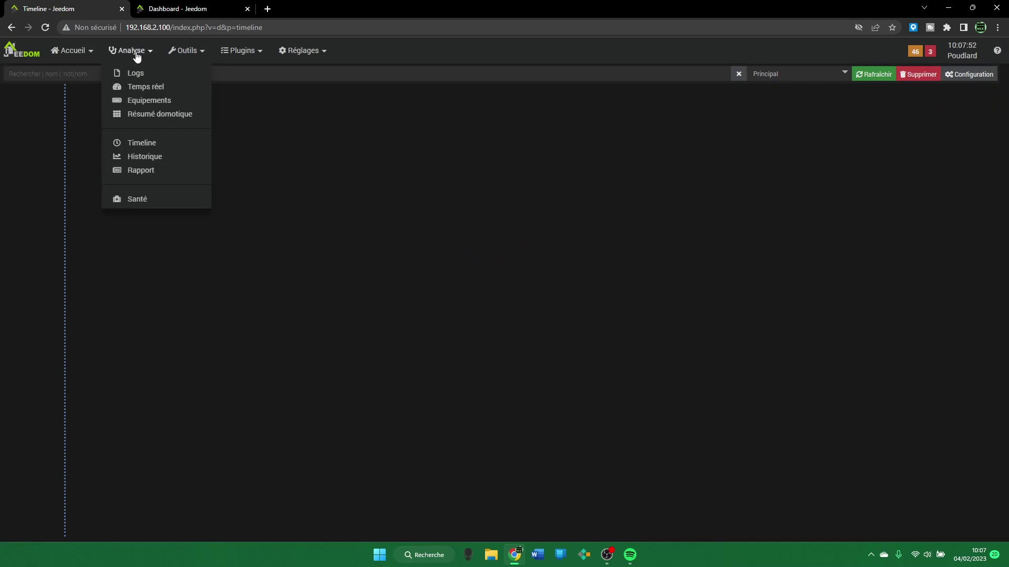
- Reopen the "Tuto découverte interface des scénario" scenario from the "1 - TUTO" group of the scenario list
mouse_move(169, 52)
click(181, 86)
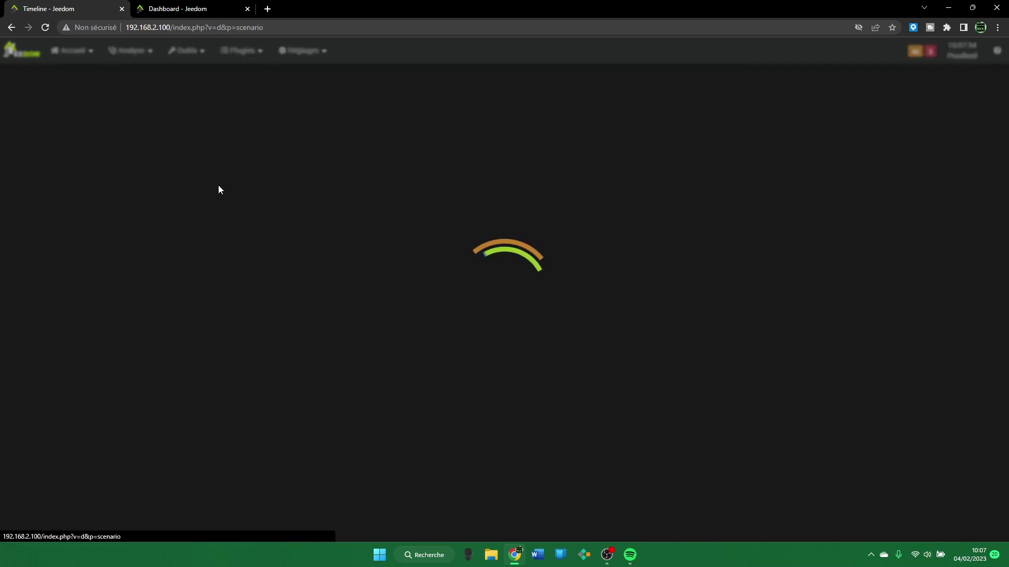
click(92, 231)
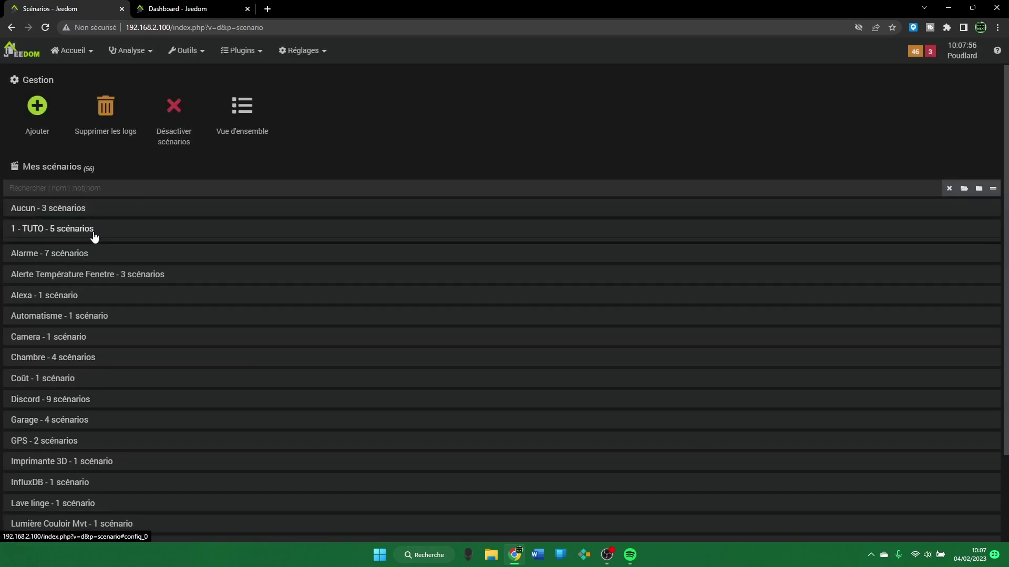
click(36, 261)
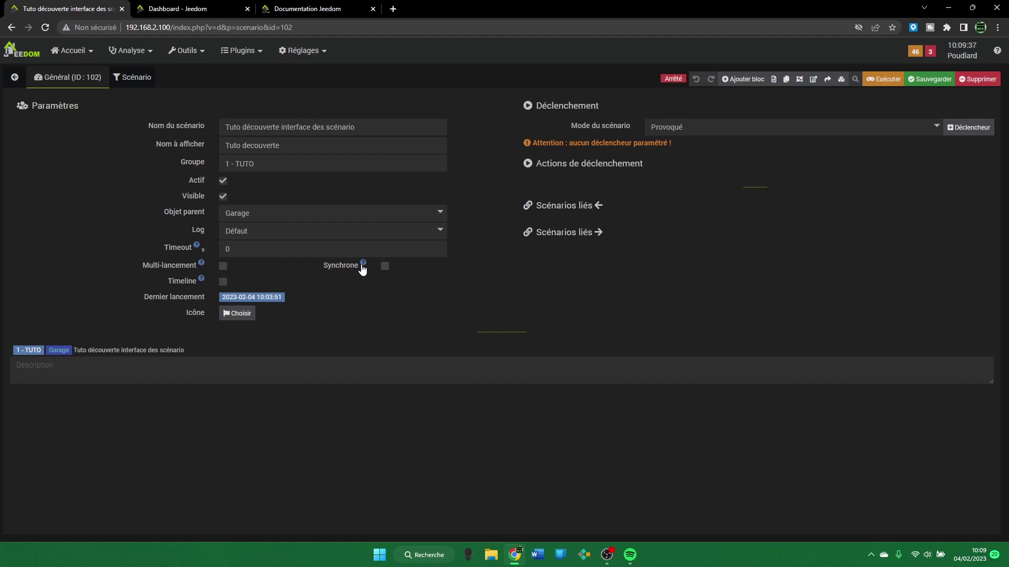
- Read the help for the Synchrone setting and its Mode synchrone description in the Jeedom documentation
mouse_move(362, 267)
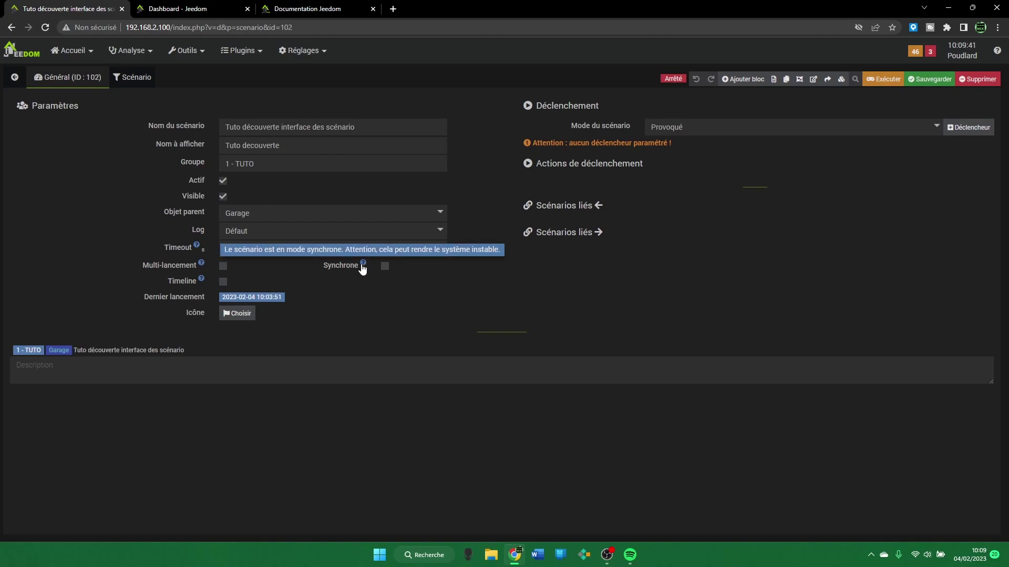
click(307, 8)
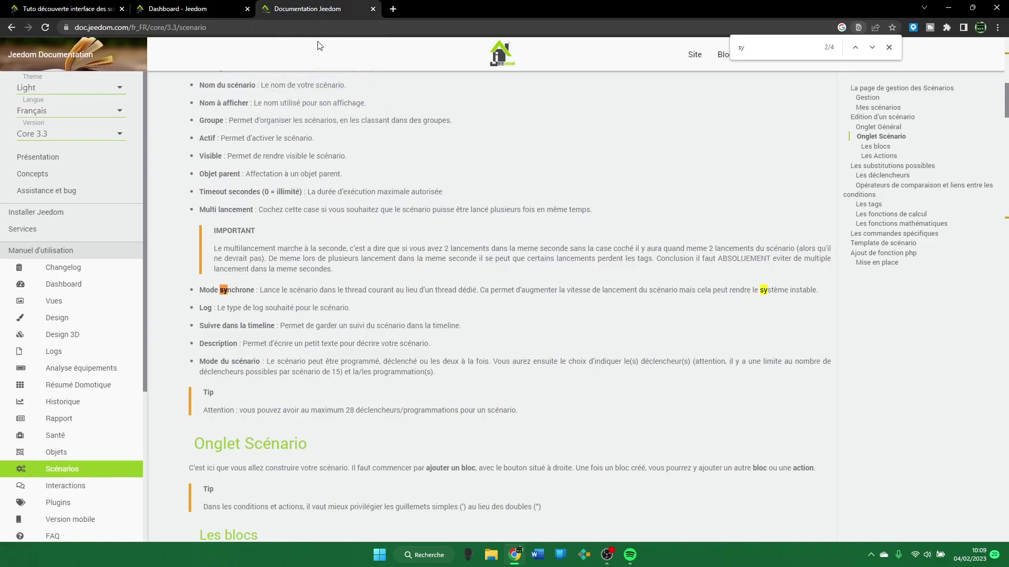
click(889, 48)
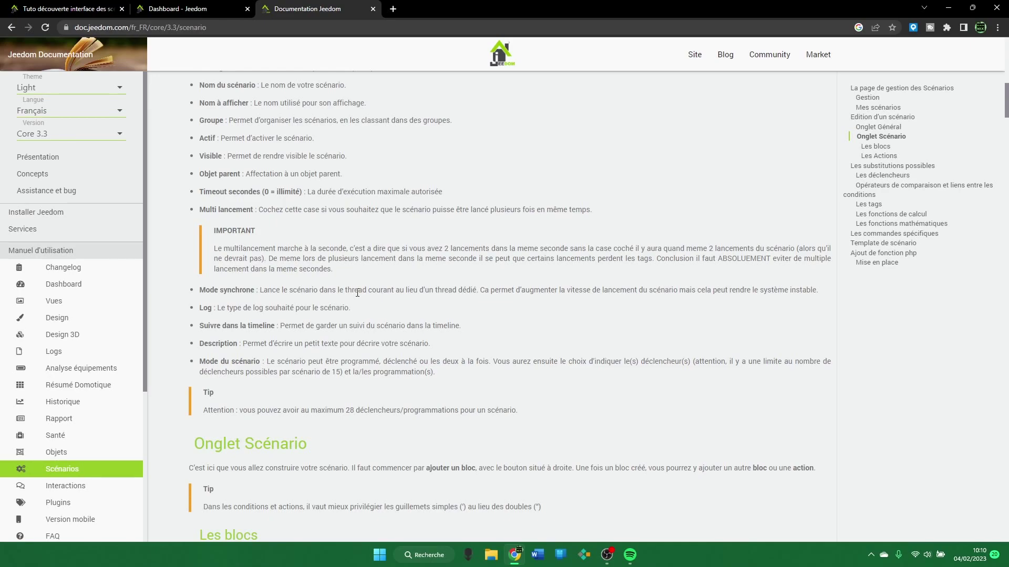
- Return to the scenario settings and save the scenario
click(78, 8)
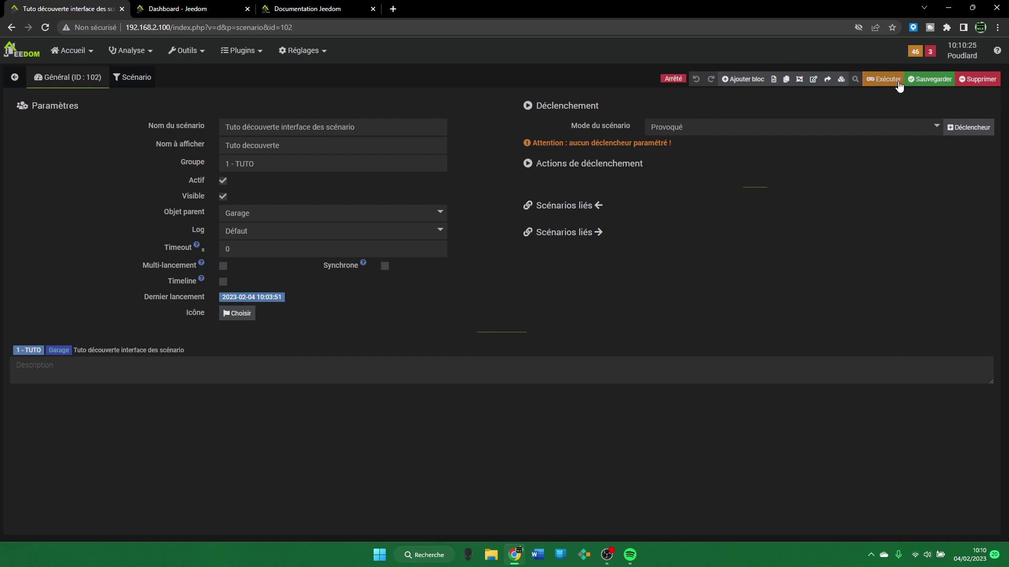
click(883, 78)
click(929, 80)
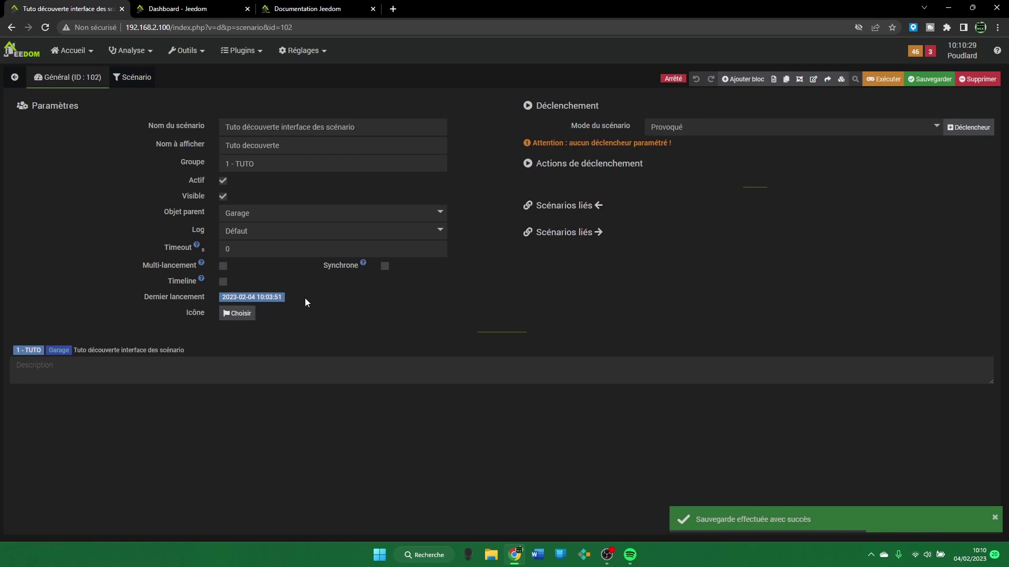
click(919, 77)
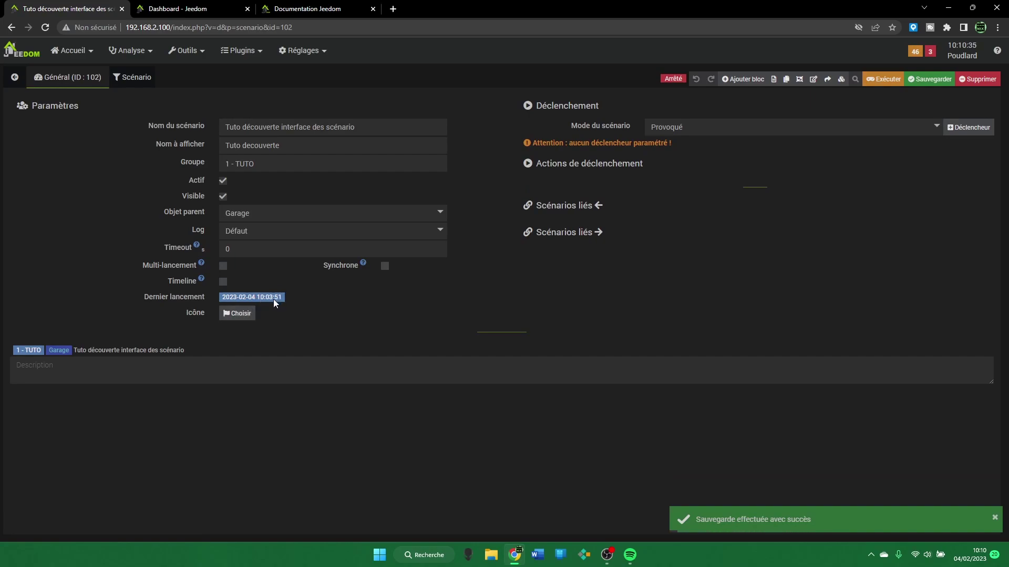
- Give the scenario the paw icon named "animal" from the Animal category, and save it
click(246, 313)
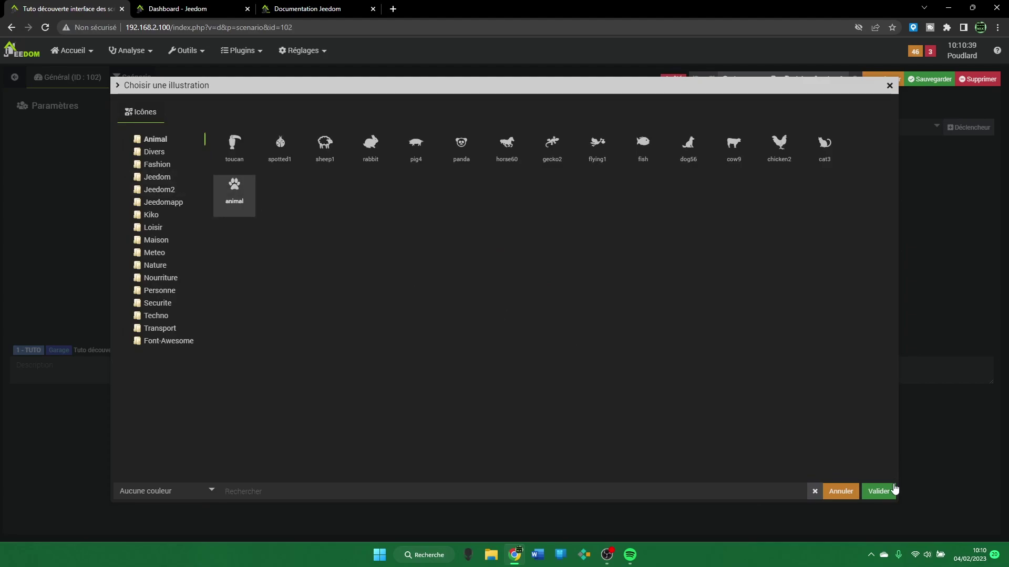
click(880, 492)
click(914, 79)
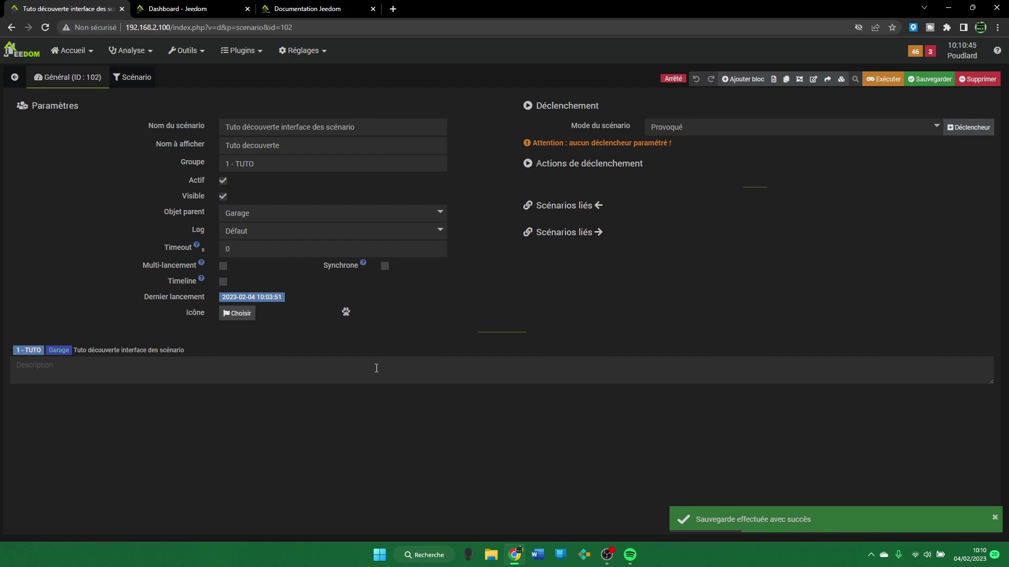
- Enter the scenario description "Scénario pour exliqsue fait ceci fait cela a tel moment" and save it
click(31, 372)
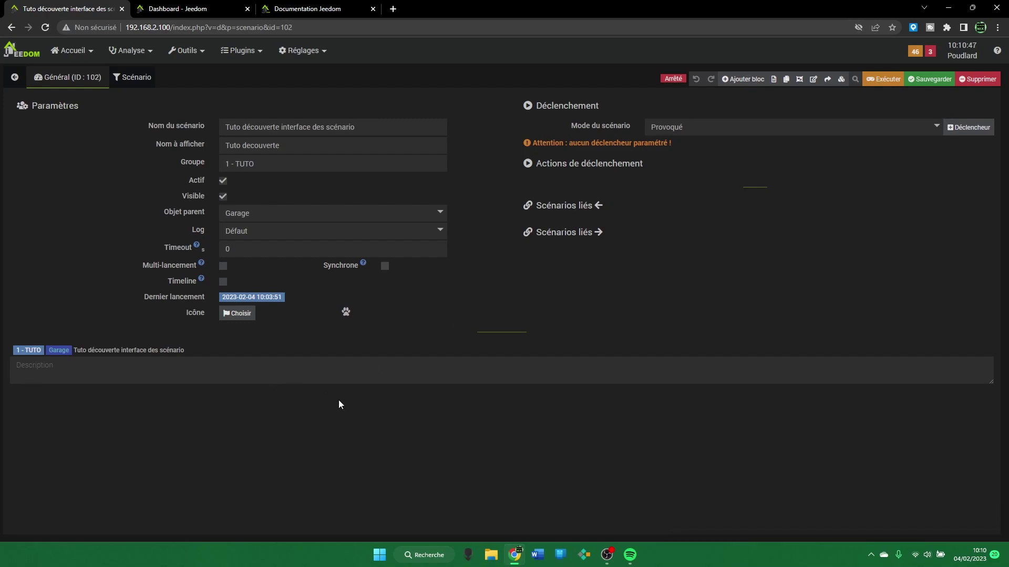
text(Scénario pour exliqsue fait ceci fai)
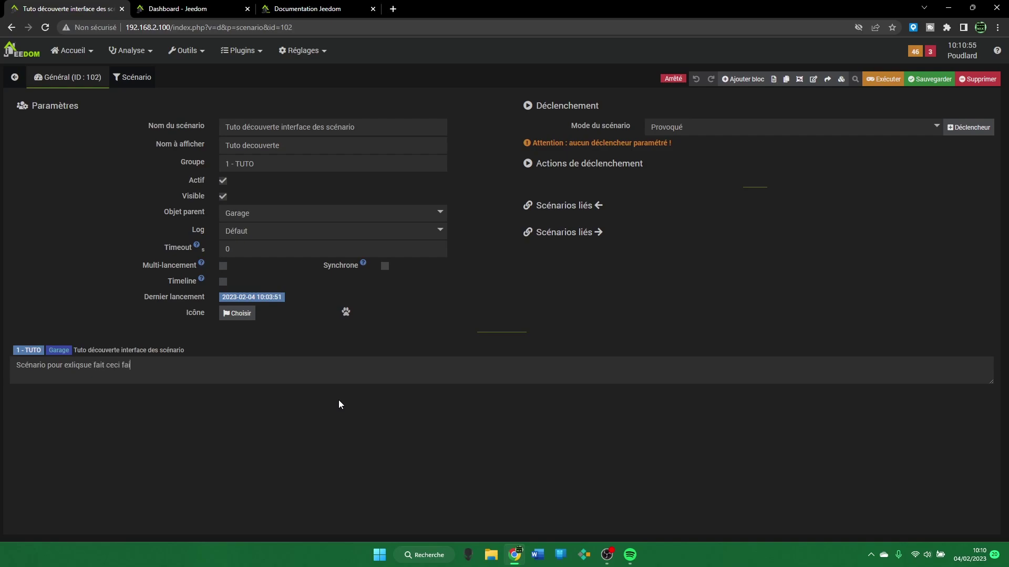
text(t cela a tel moment)
right_click(919, 81)
key(Escape)
click(925, 80)
- Set the scenario's trigger mode to Programmé and add a Programmation entry
drag(533, 105, 654, 105)
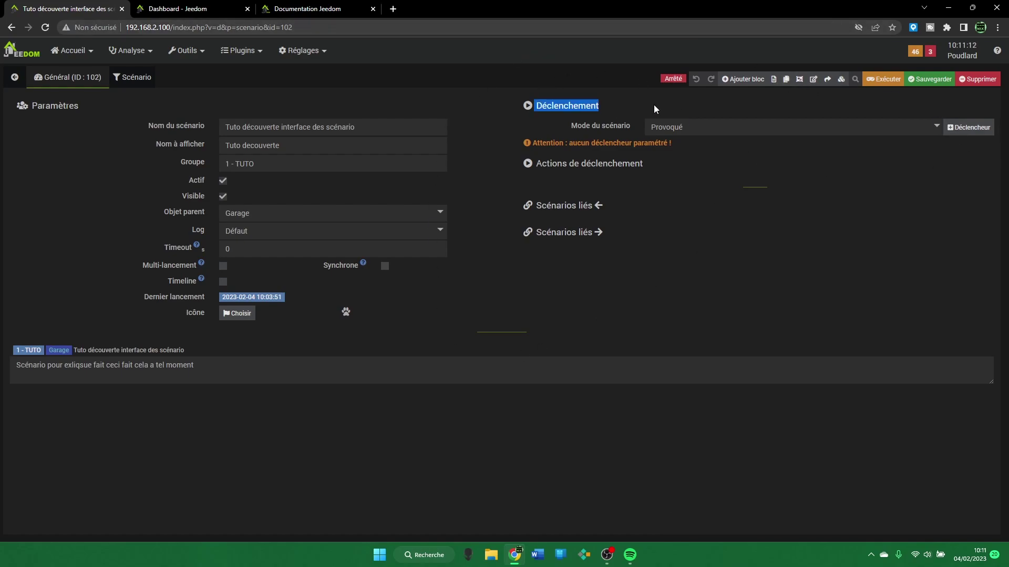
click(765, 100)
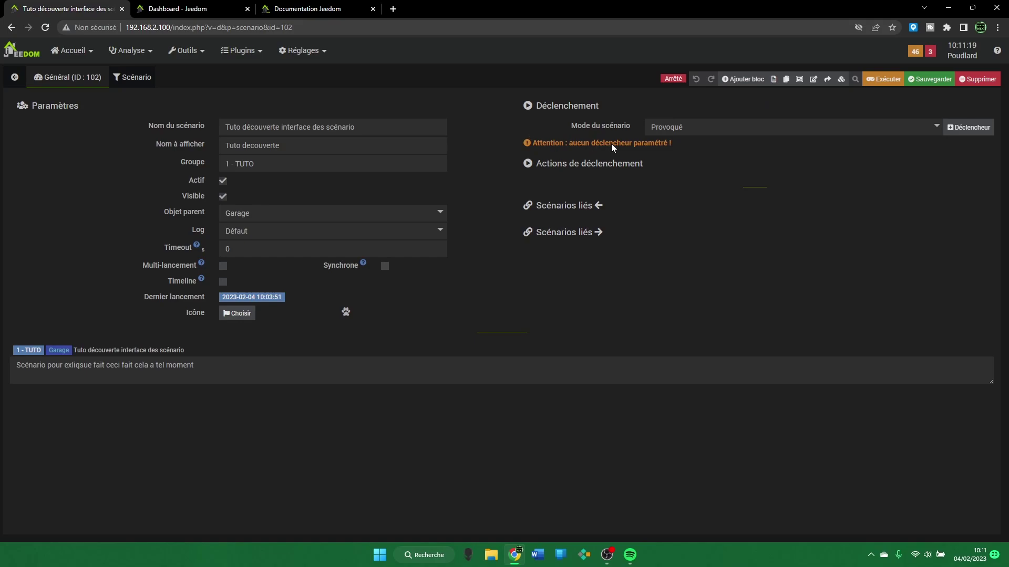
click(674, 128)
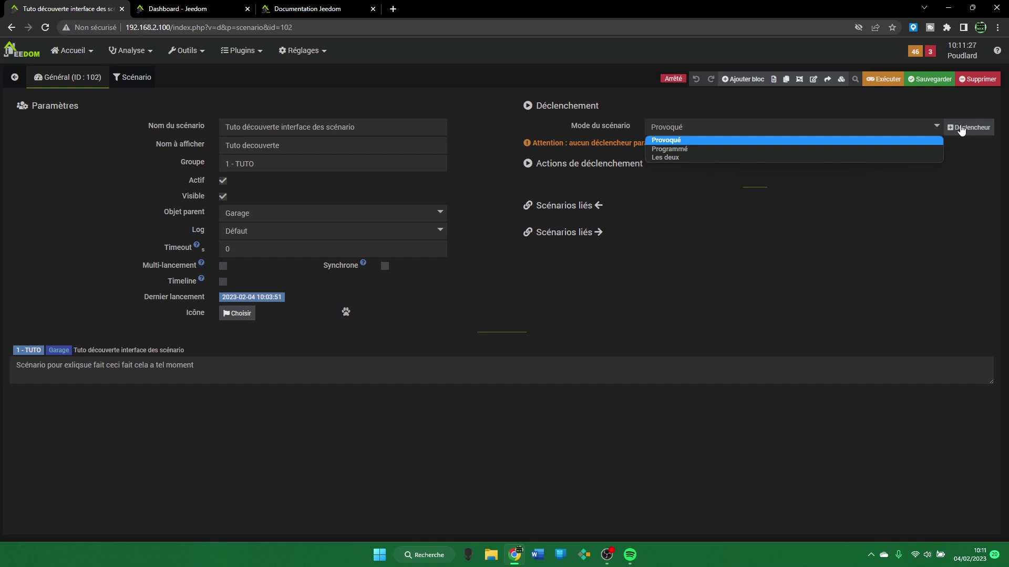
click(804, 149)
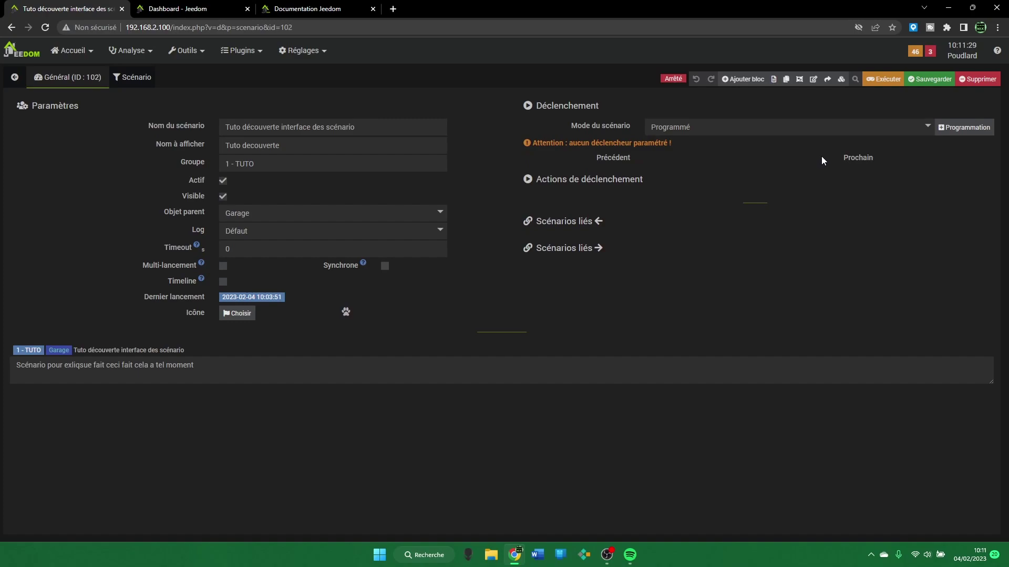
click(965, 128)
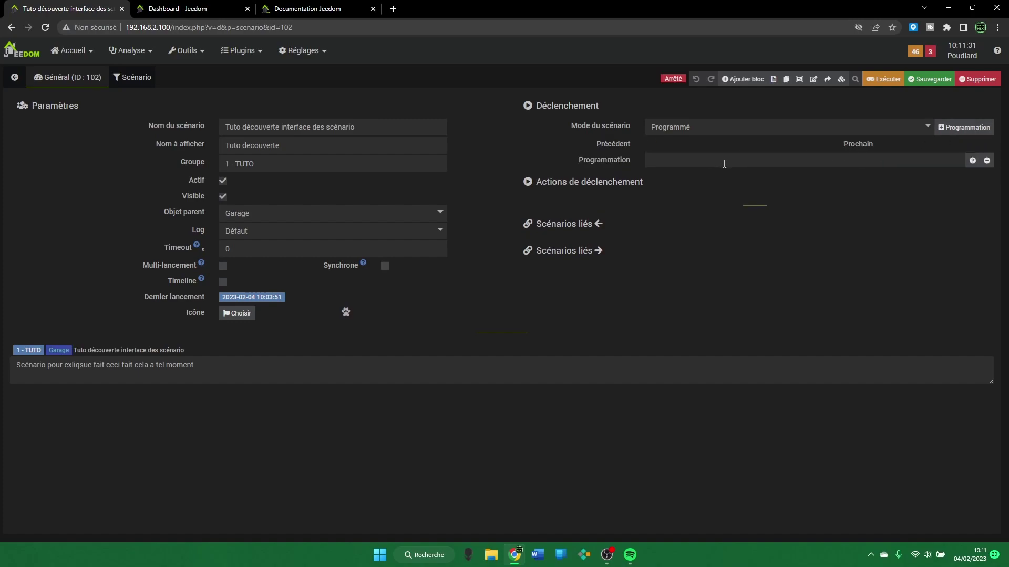
- Use the cron assistant to schedule the scenario as récurrent, every Jour at 06:00, and save the scenario
click(972, 161)
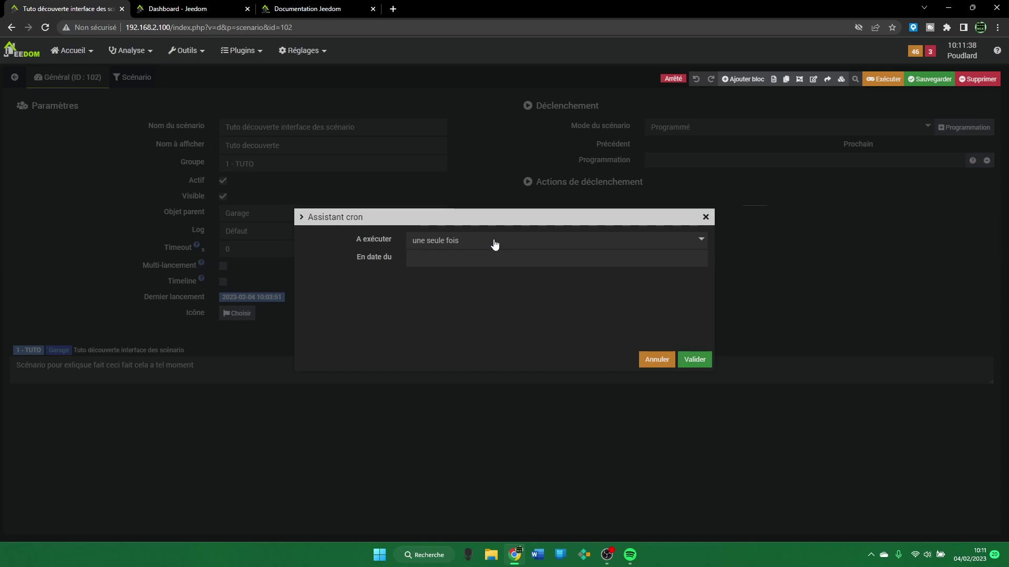
click(496, 259)
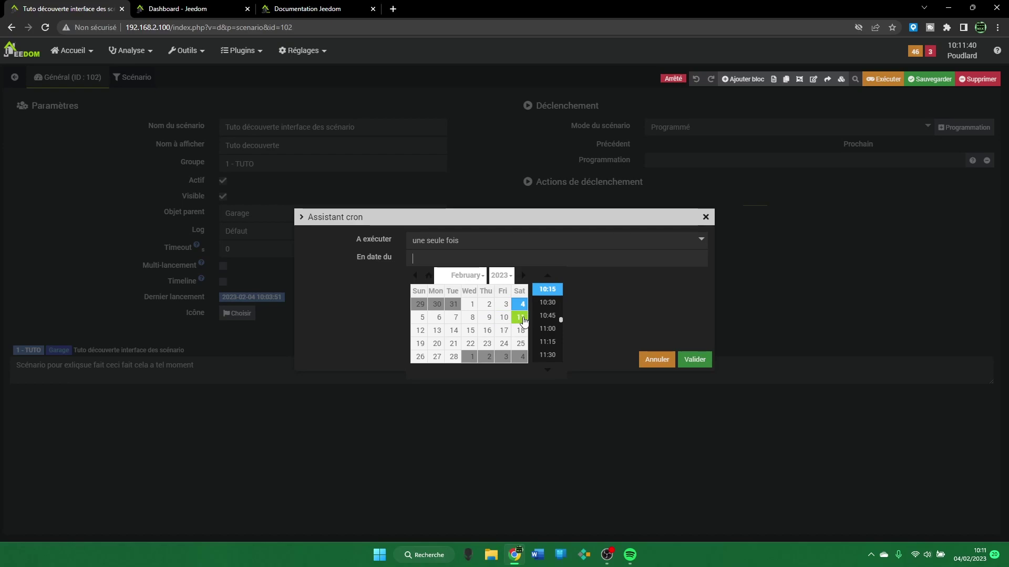
click(552, 243)
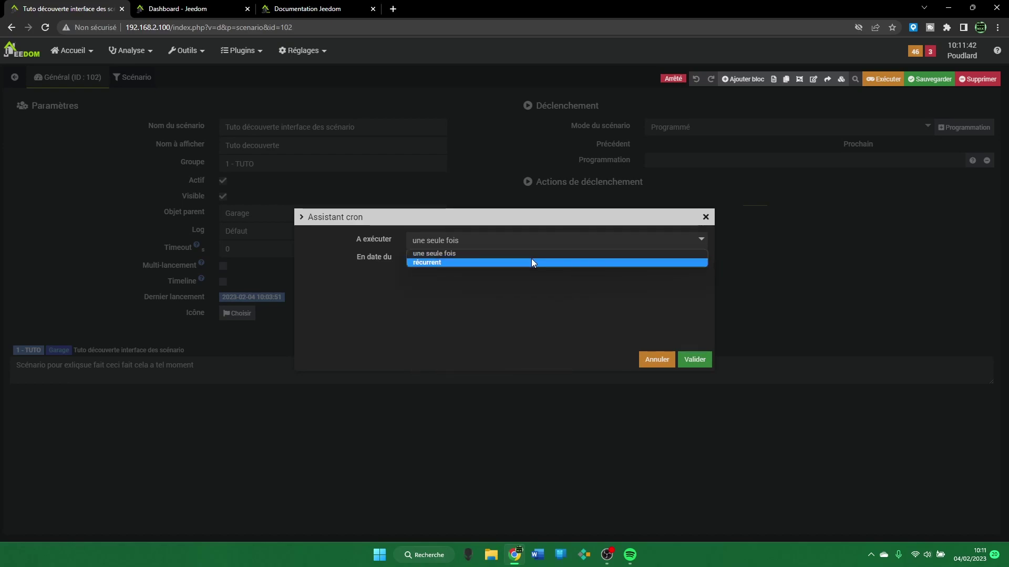
click(532, 261)
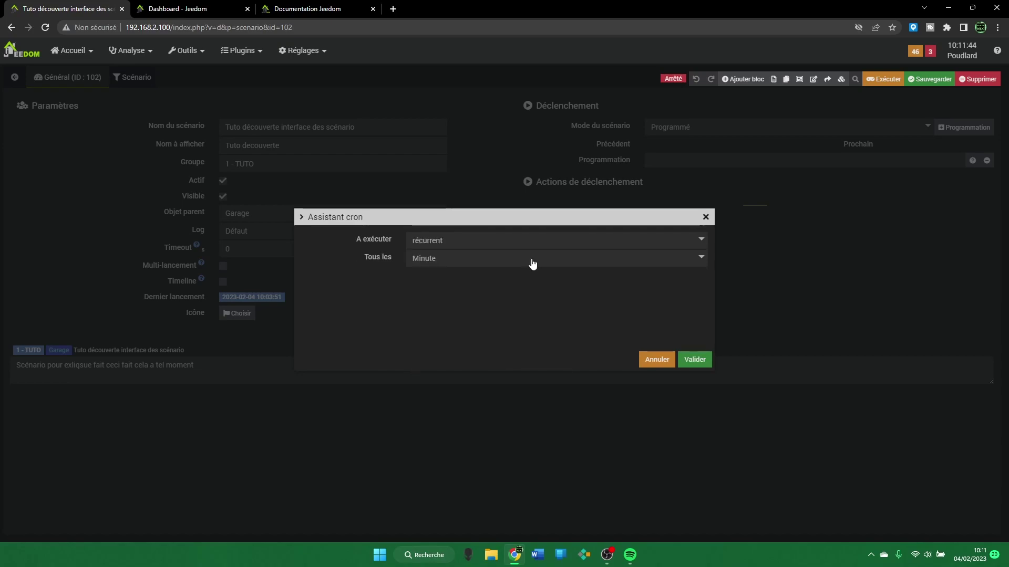
click(531, 259)
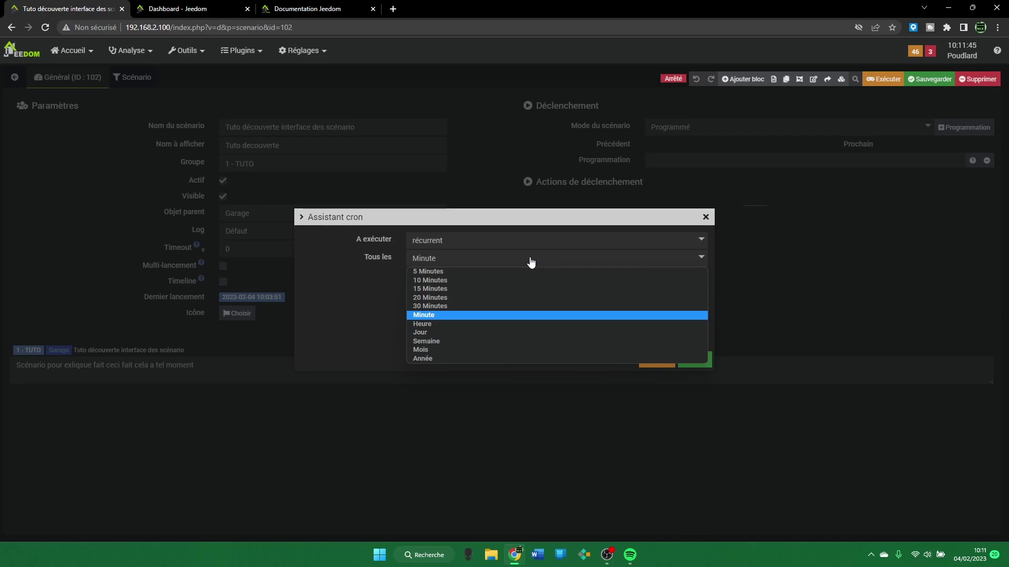
click(486, 332)
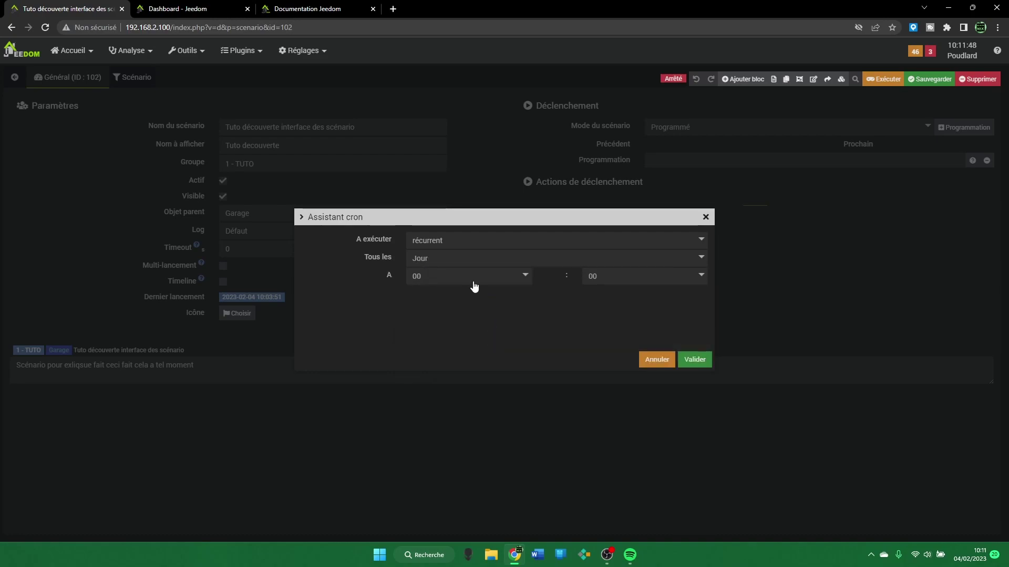
click(471, 277)
click(471, 342)
click(694, 360)
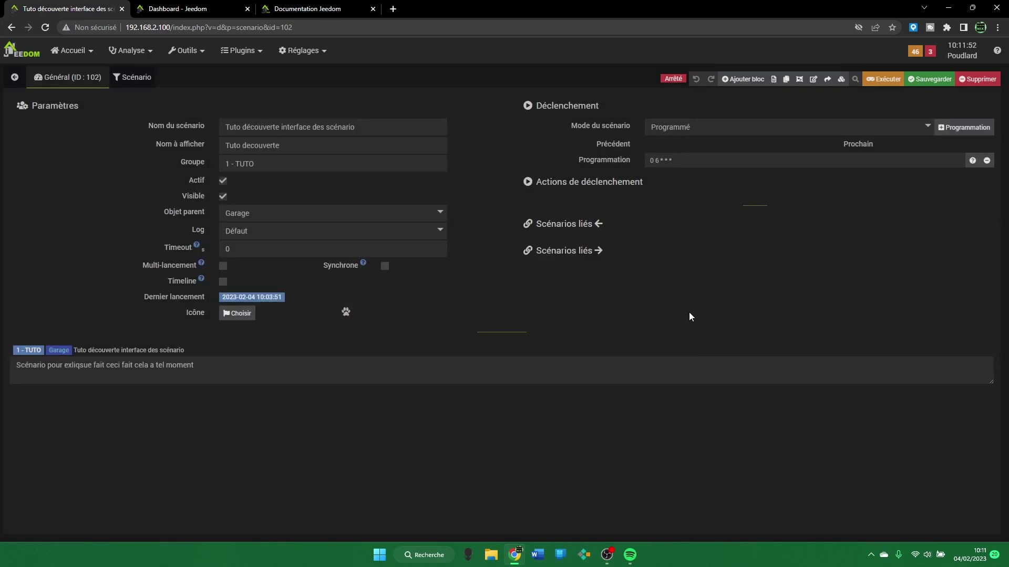
click(931, 79)
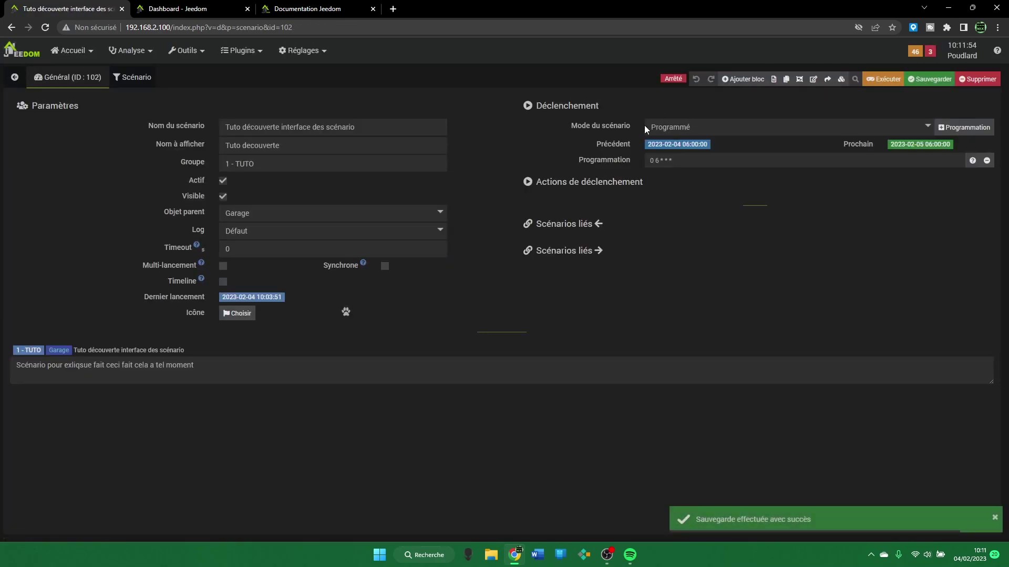
- Open the scenario's block page, and look through the tuyaCloud.class.php code in Visual Studio Code before closing that editor
click(133, 79)
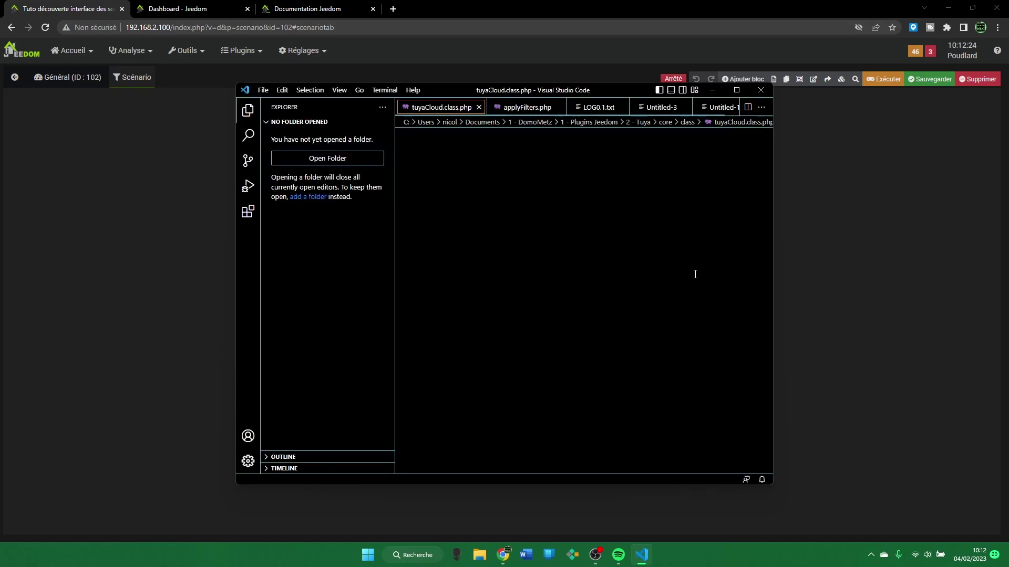
scroll(546, 284, up, 15)
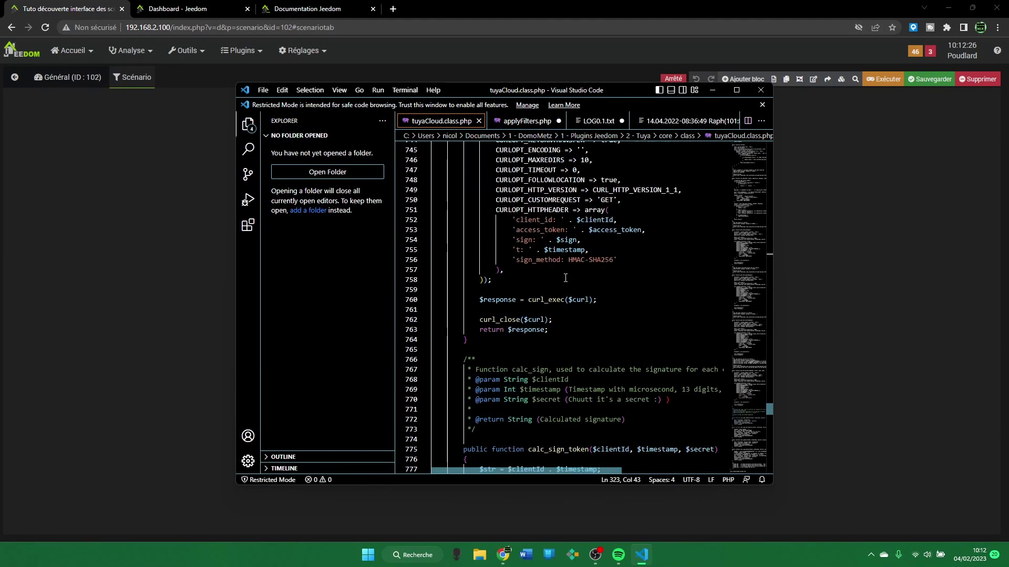
scroll(575, 279, up, 12)
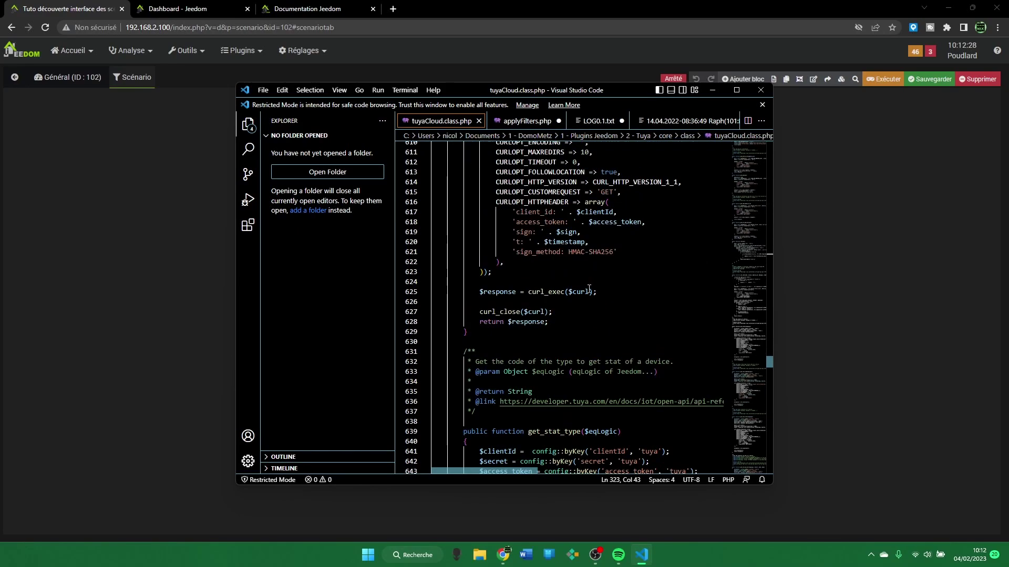
click(761, 91)
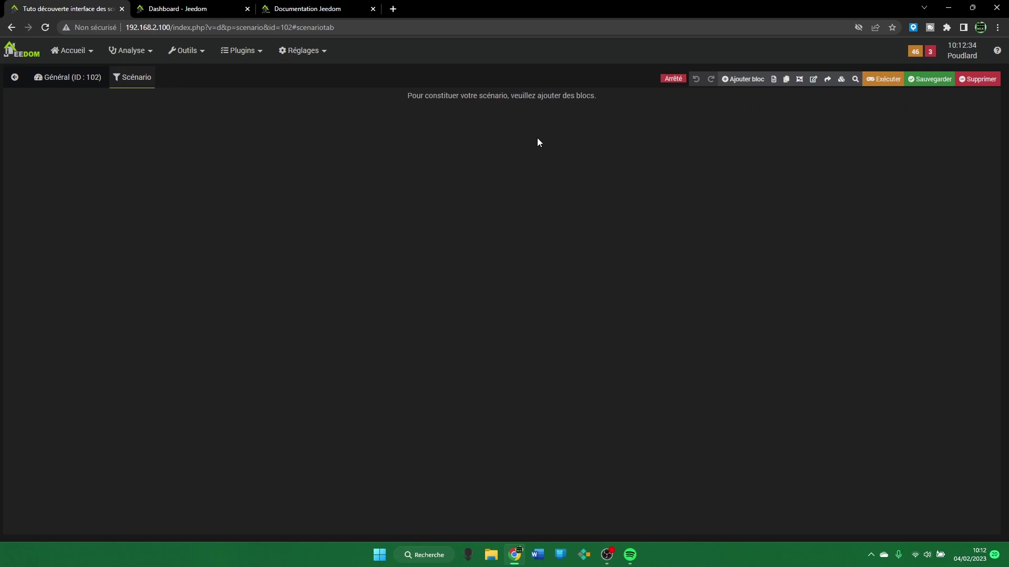
- Try out a Si/Alors/Sinon block with an empty action under ALORS, and delete the block
click(745, 80)
click(641, 141)
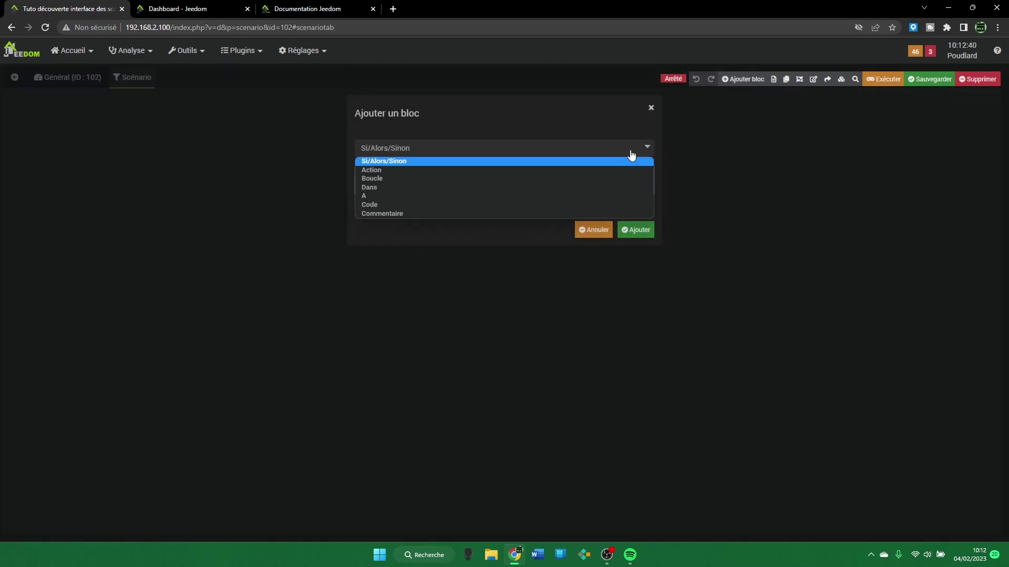
click(544, 162)
click(636, 229)
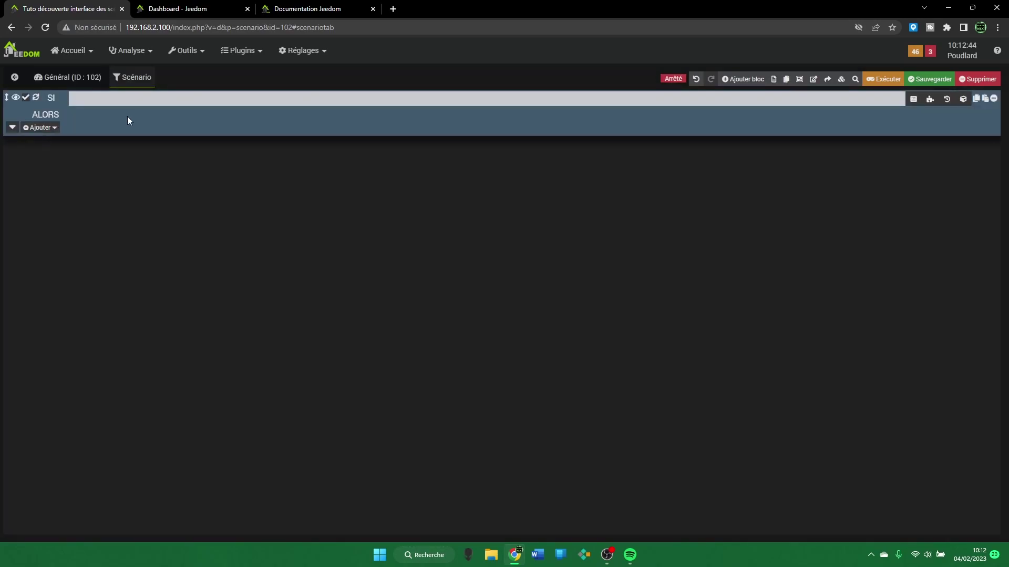
click(58, 135)
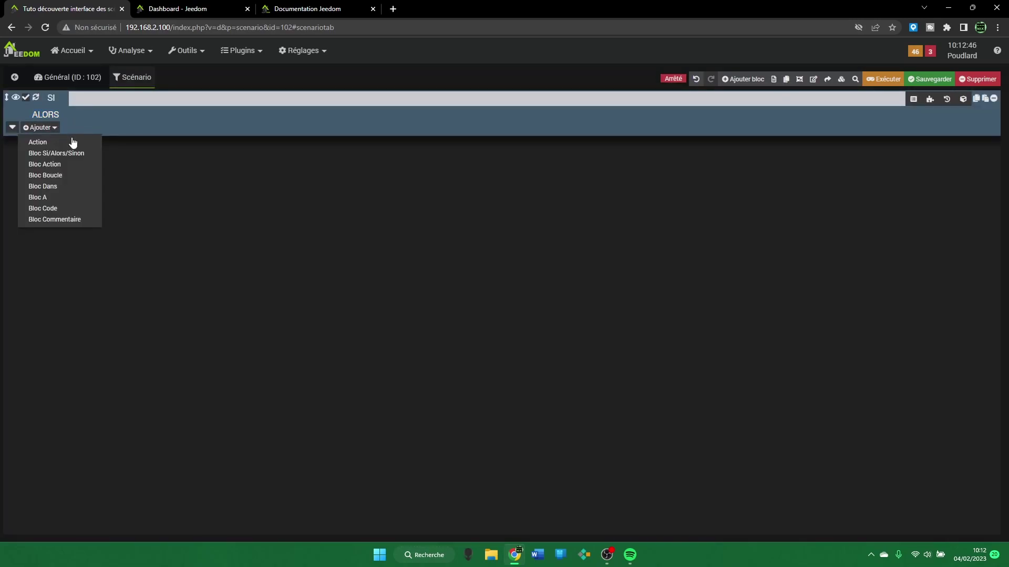
click(29, 142)
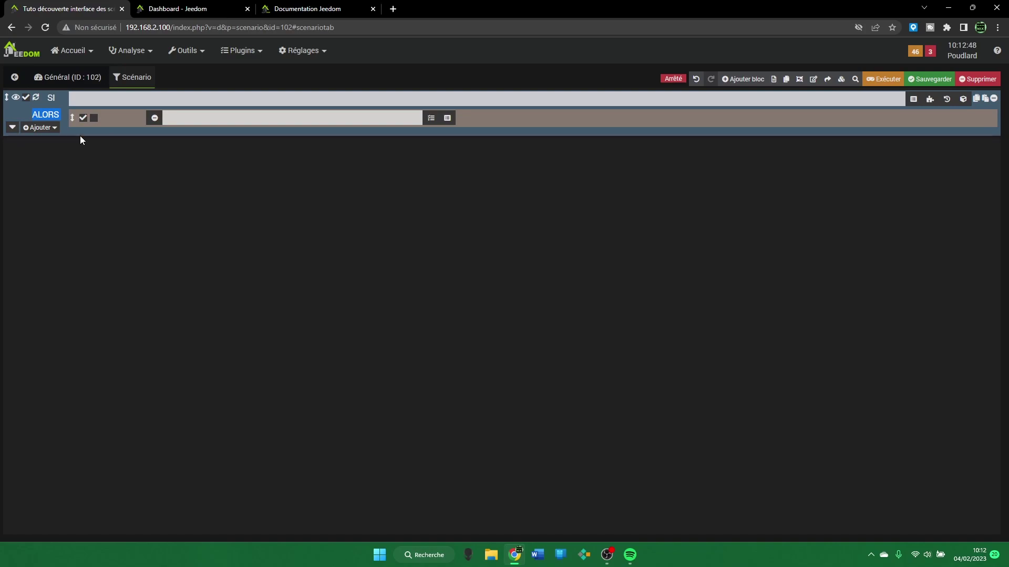
drag(72, 119, 46, 155)
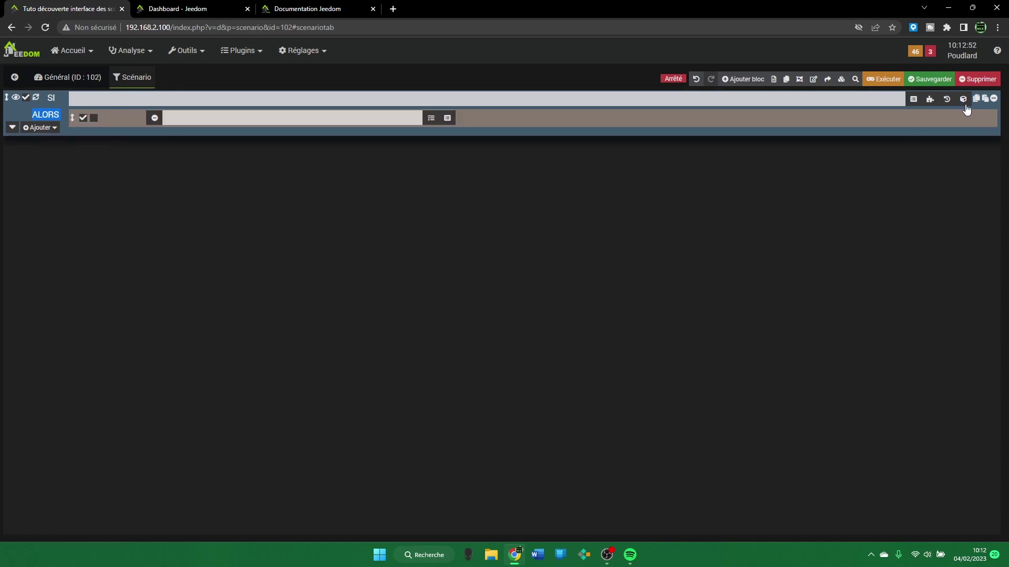
click(994, 98)
- Add a Si/Alors/Sinon block with the condition that the Actif info of New Alarme in Entrée SUD is Ouvert (== 1)
click(649, 138)
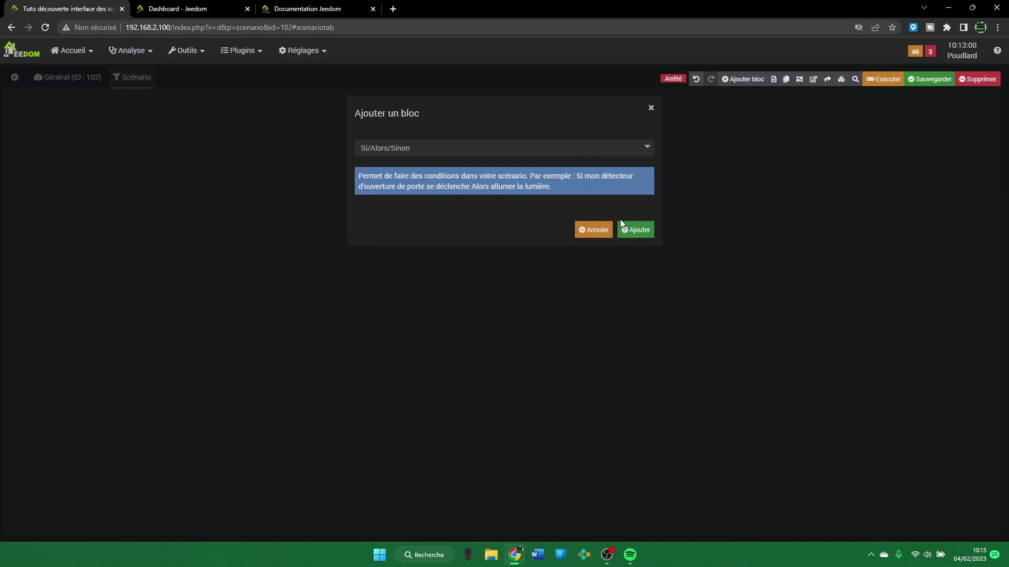
click(635, 230)
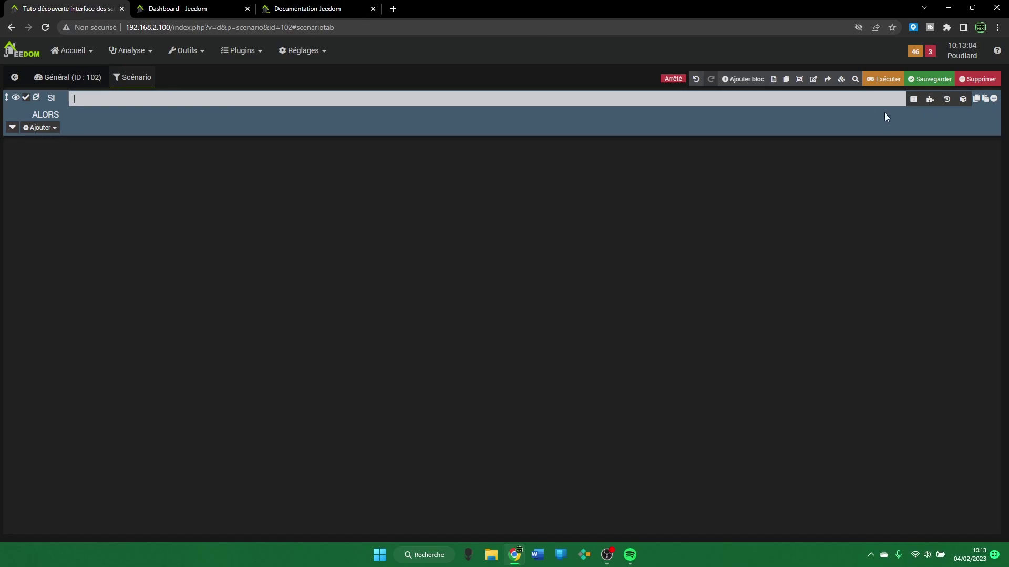
click(913, 99)
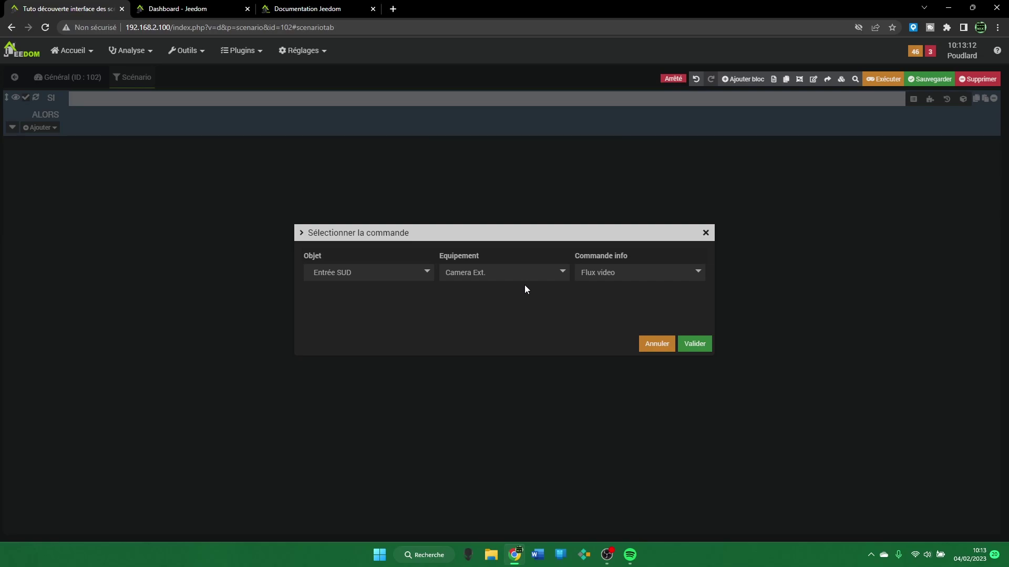
click(411, 271)
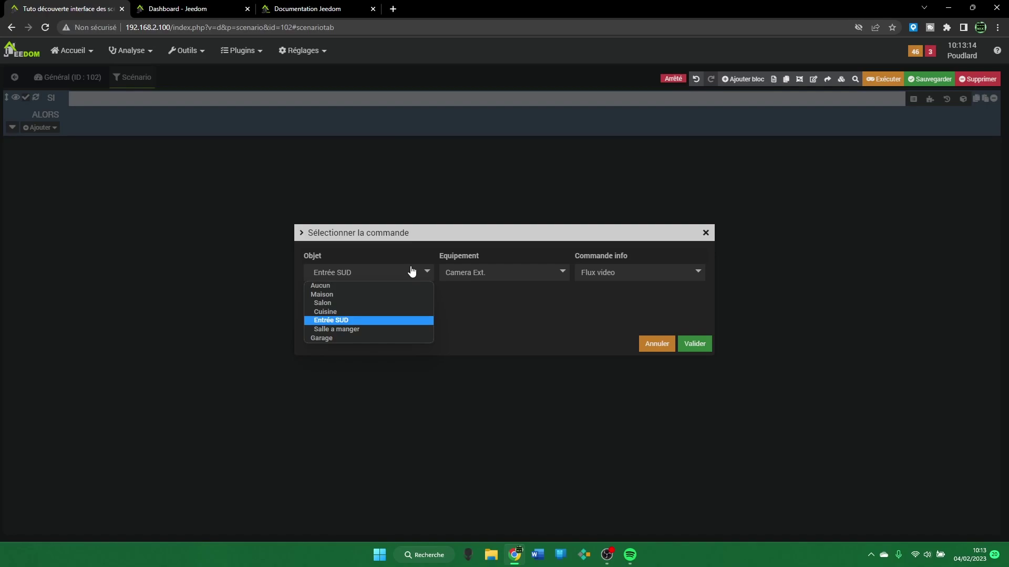
click(364, 320)
click(487, 272)
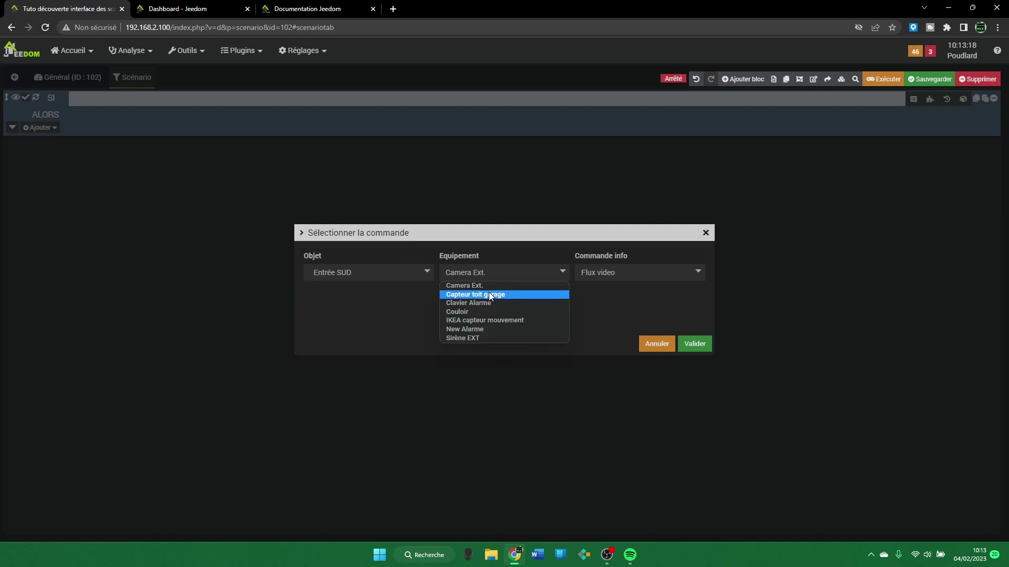
click(488, 328)
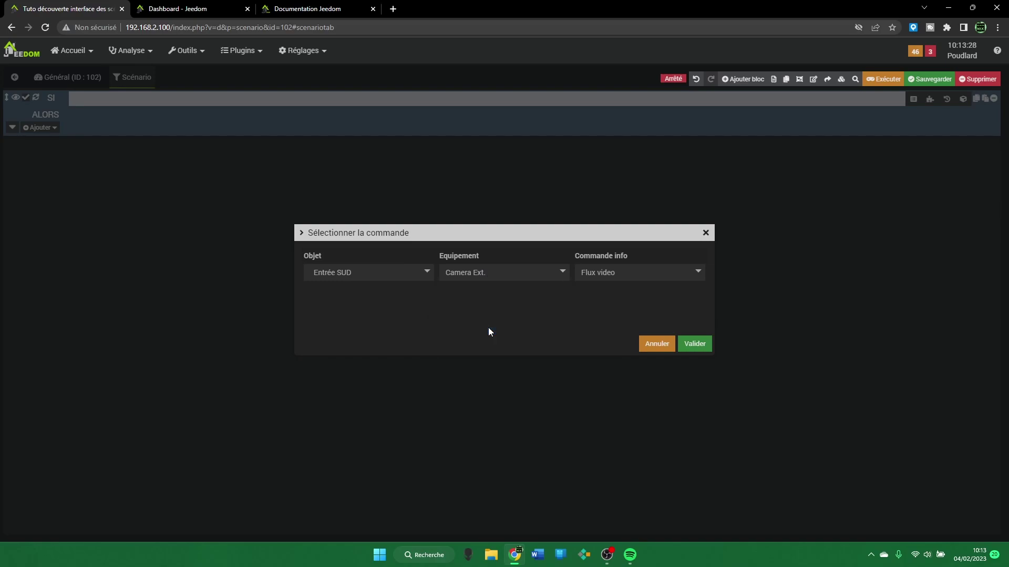
click(611, 272)
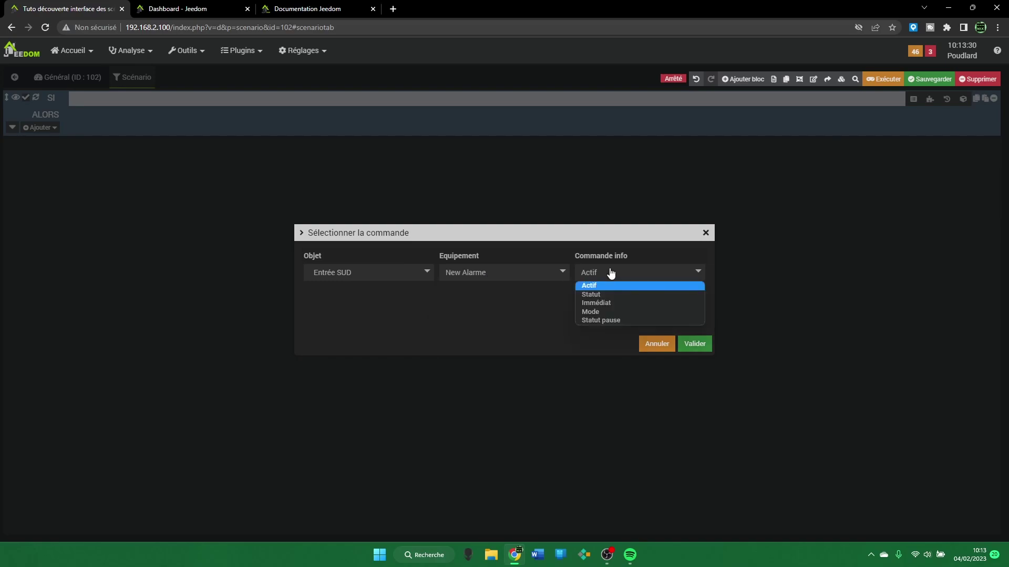
click(611, 273)
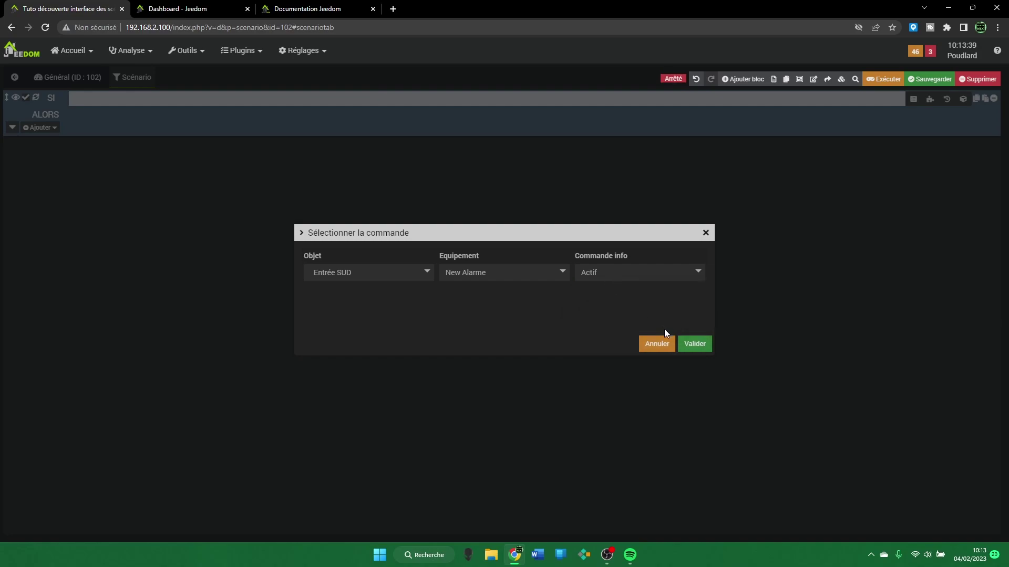
click(704, 345)
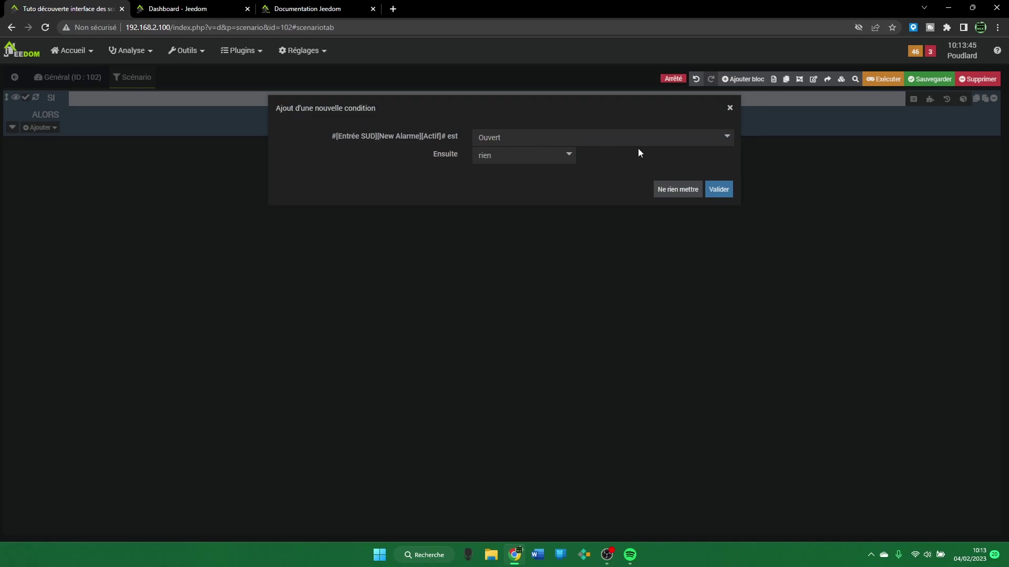
click(725, 191)
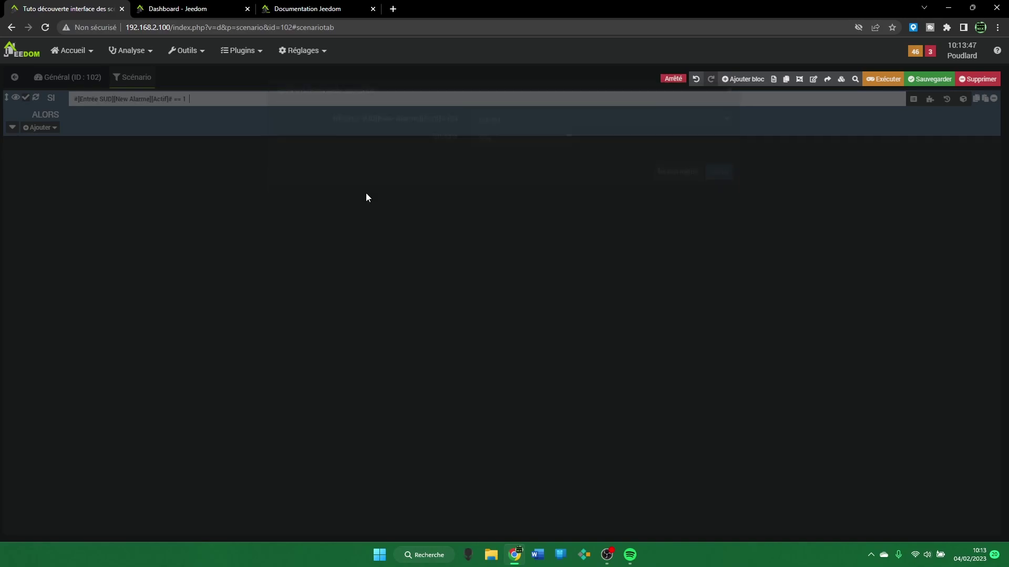
- Add an action under ALORS that runs the Désactiver command of New Alarme in Entrée SUD
click(50, 128)
click(52, 140)
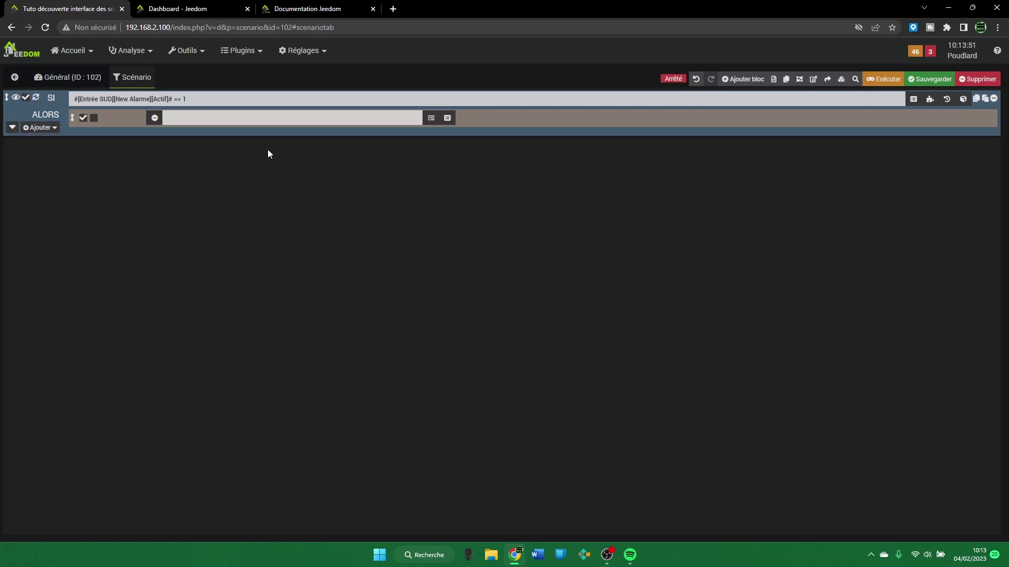
click(448, 118)
click(505, 275)
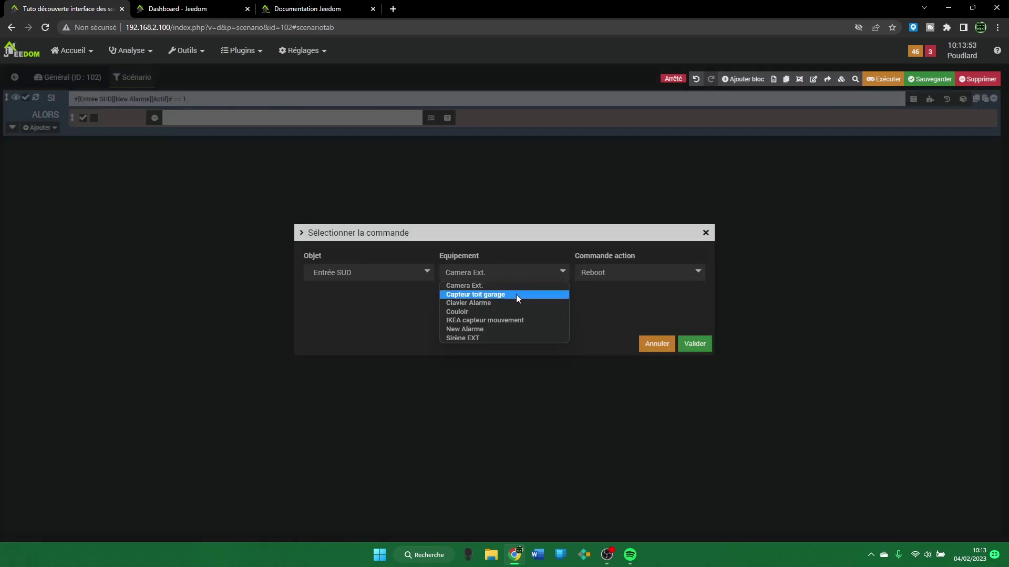
click(518, 329)
click(604, 279)
click(618, 295)
click(701, 348)
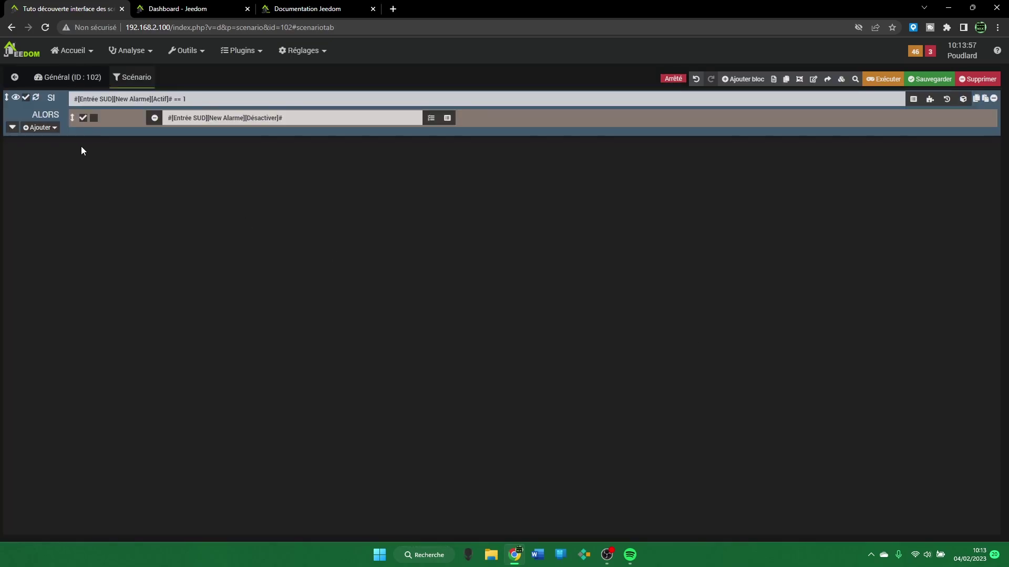
- Expand the SINON branch of the condition block
click(12, 127)
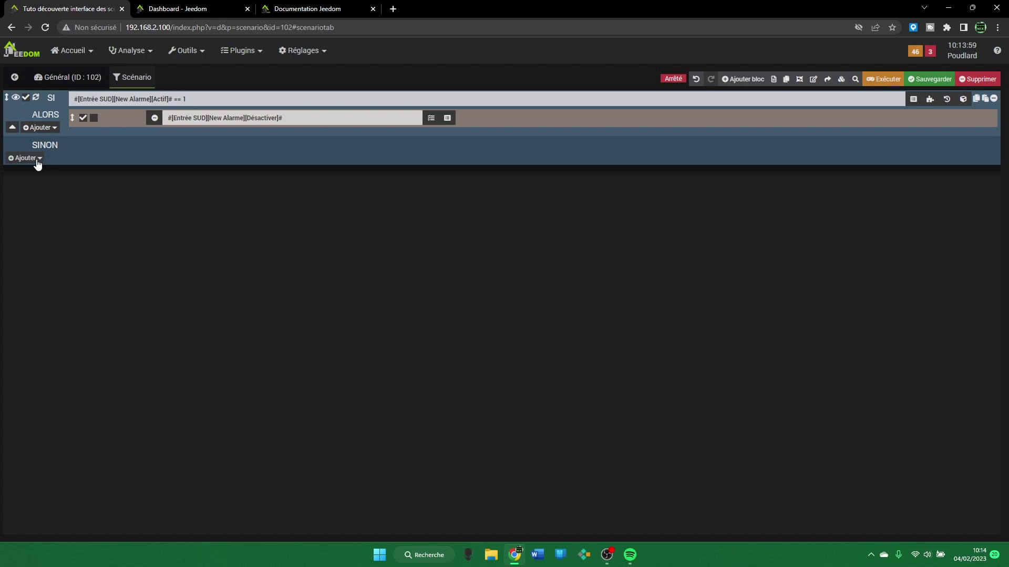